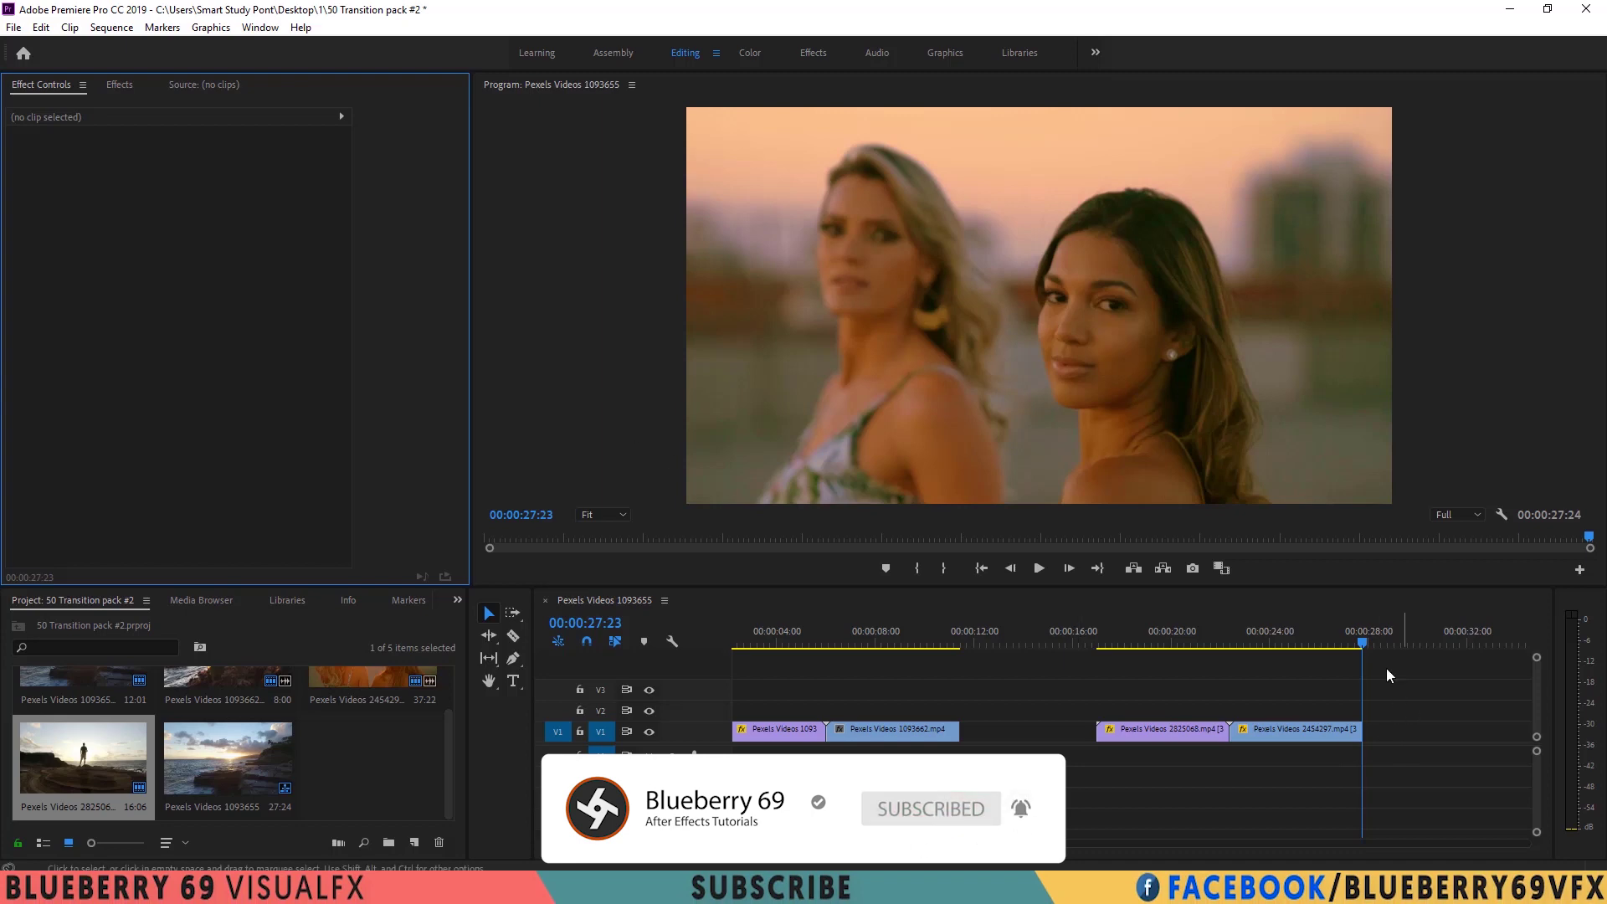
- Zoom the timeline and park the playhead on the join between the two clips
{"action": "left_click", "coordinate": [942, 695]}
{"action": "left_click_drag", "start_coordinate": [942, 691], "coordinate": [830, 702]}
{"action": "left_click_drag", "start_coordinate": [731, 844], "coordinate": [633, 843]}
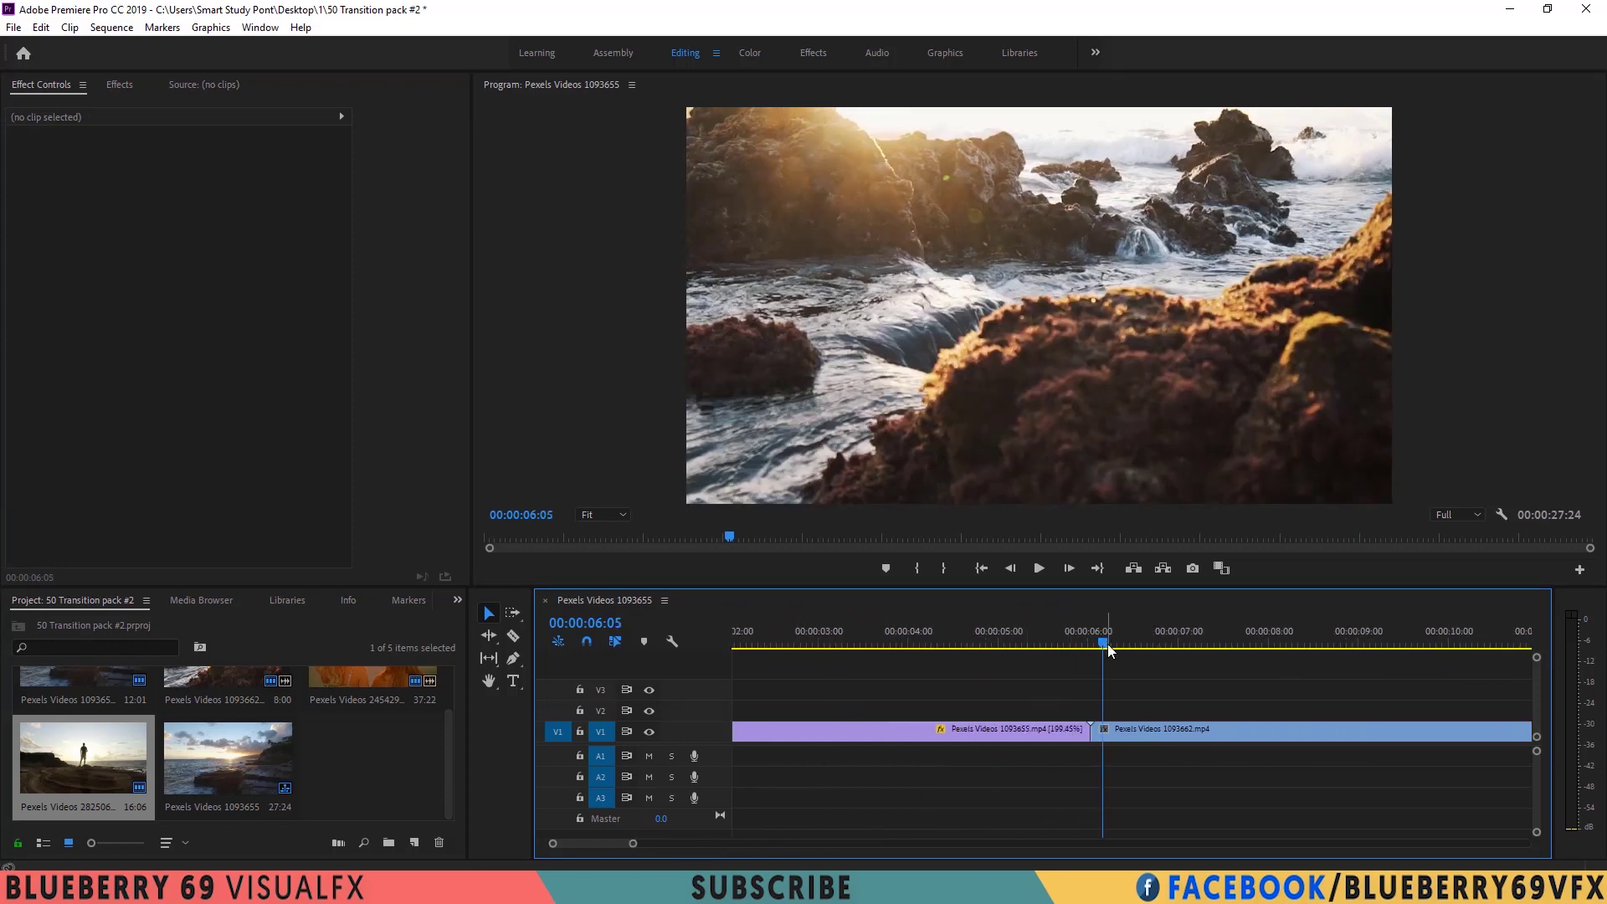
{"action": "left_click_drag", "start_coordinate": [1103, 644], "coordinate": [1096, 646]}
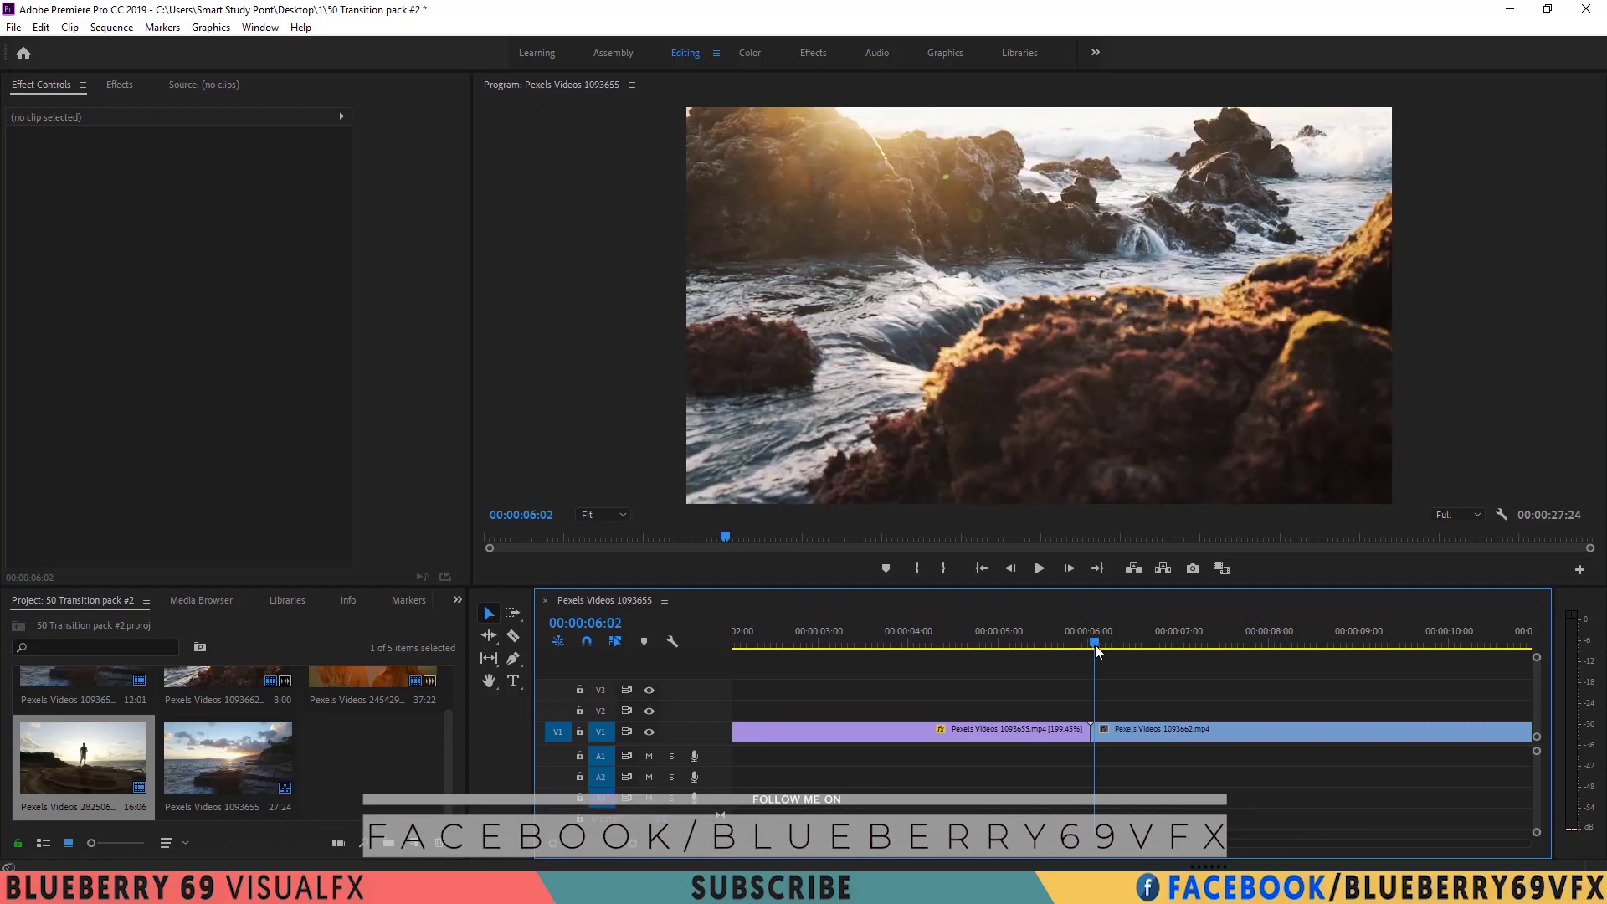
{"action": "scroll", "coordinate": [889, 745], "scroll_direction": "up", "scroll_amount": 3}
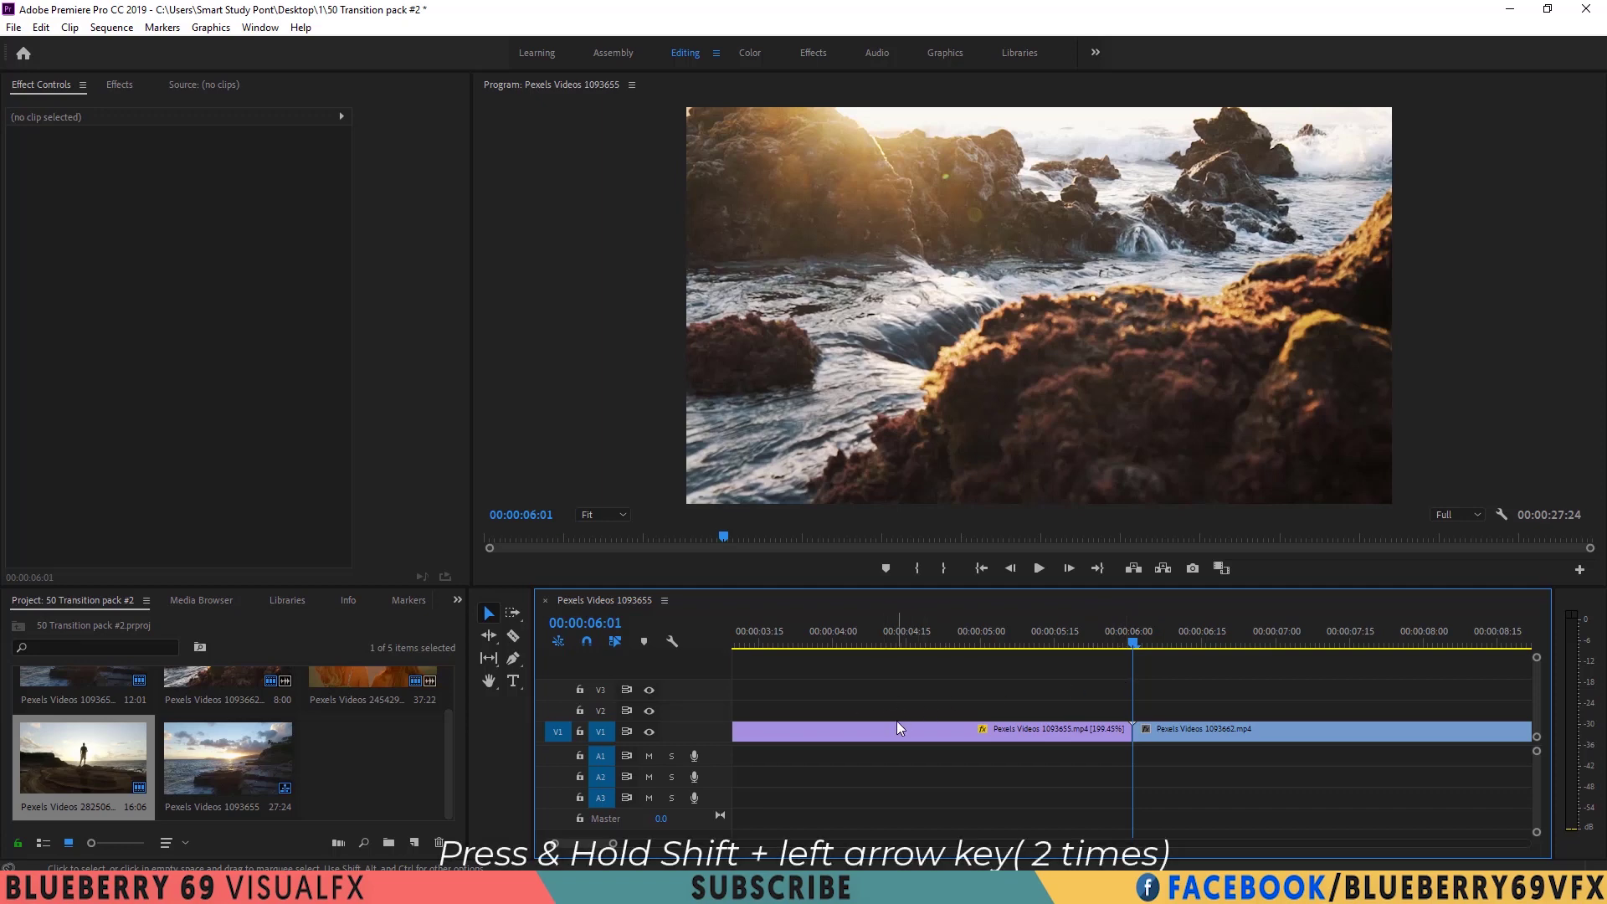
- With the Razor tool, cut the V1 footage ten frames before and ten frames after the join
{"action": "key", "text": "shift+Left"}
{"action": "key", "text": "shift+Left"}
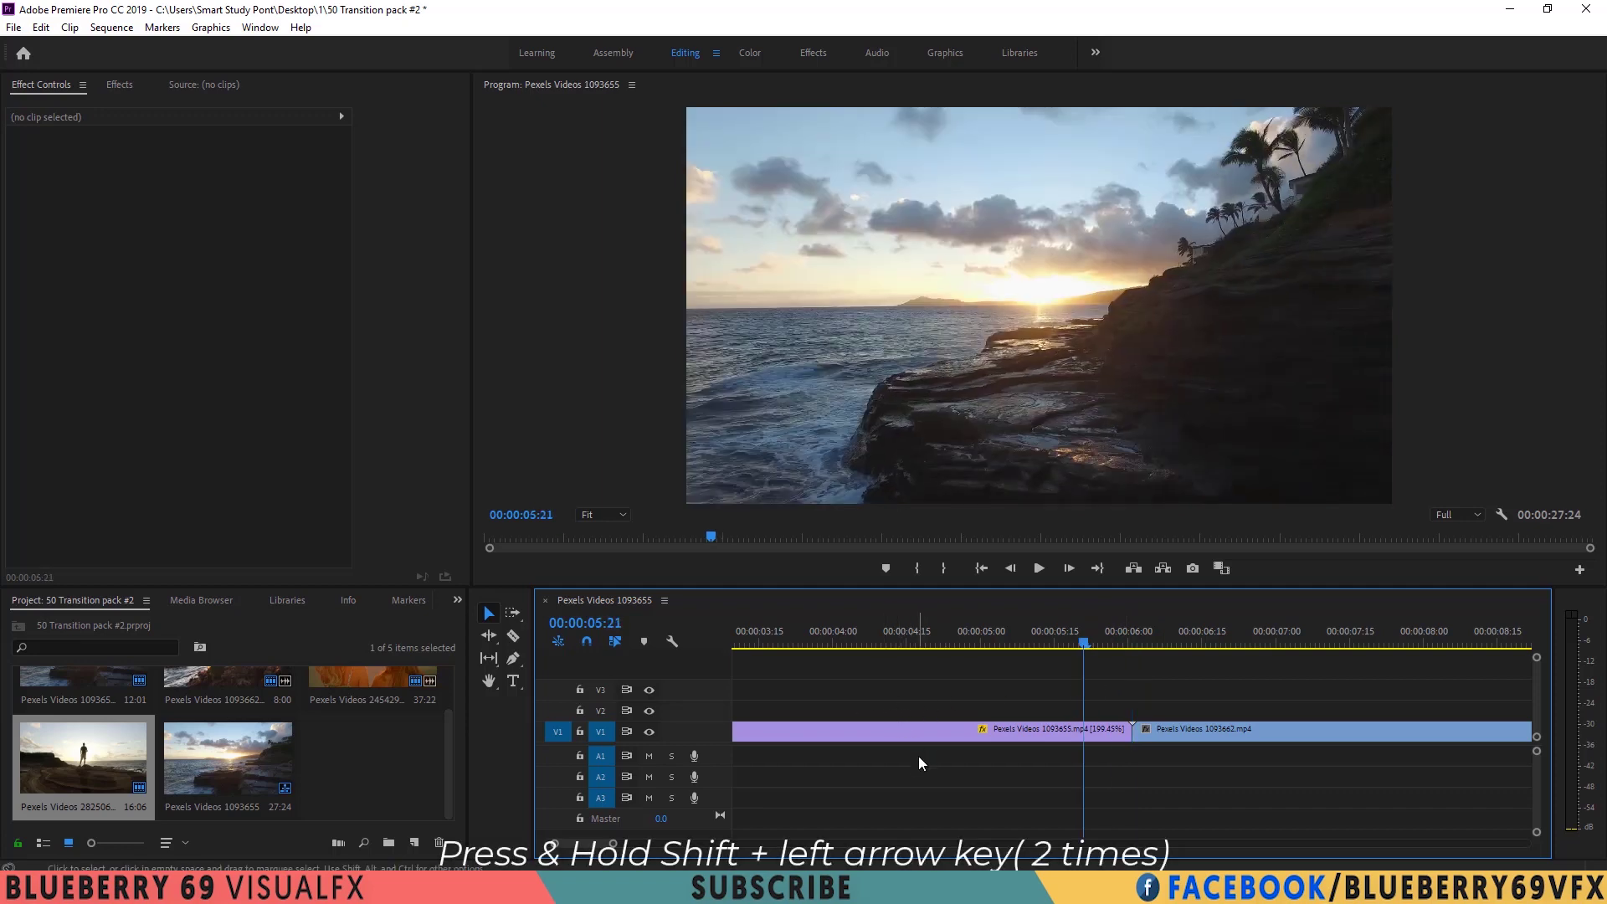
{"action": "left_click", "coordinate": [513, 636]}
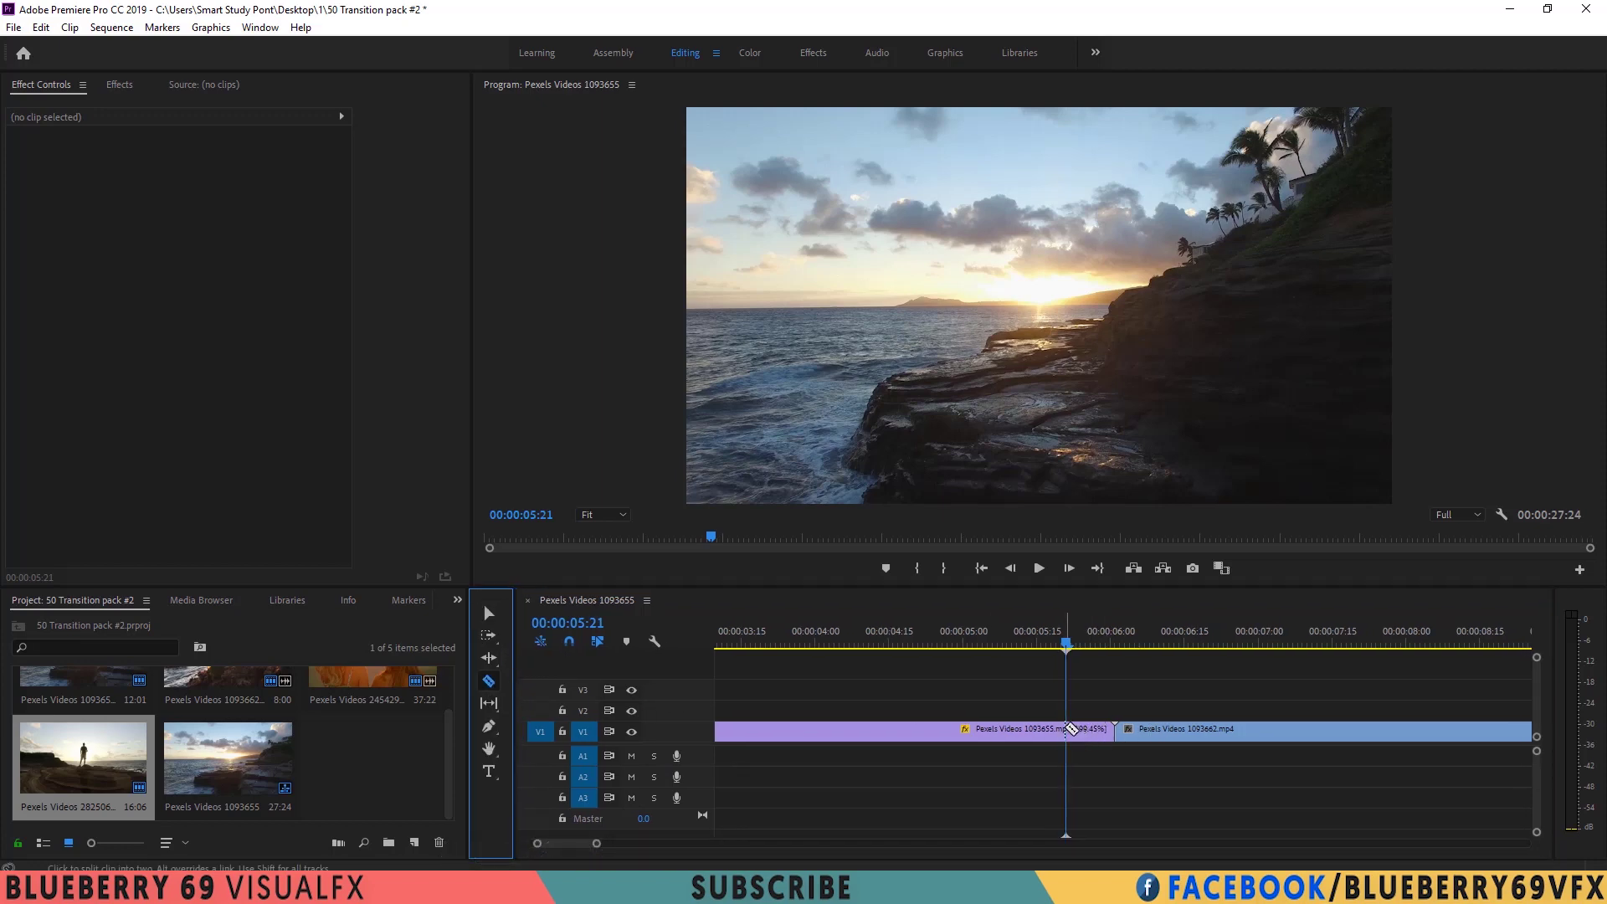
{"action": "left_click", "coordinate": [1068, 729]}
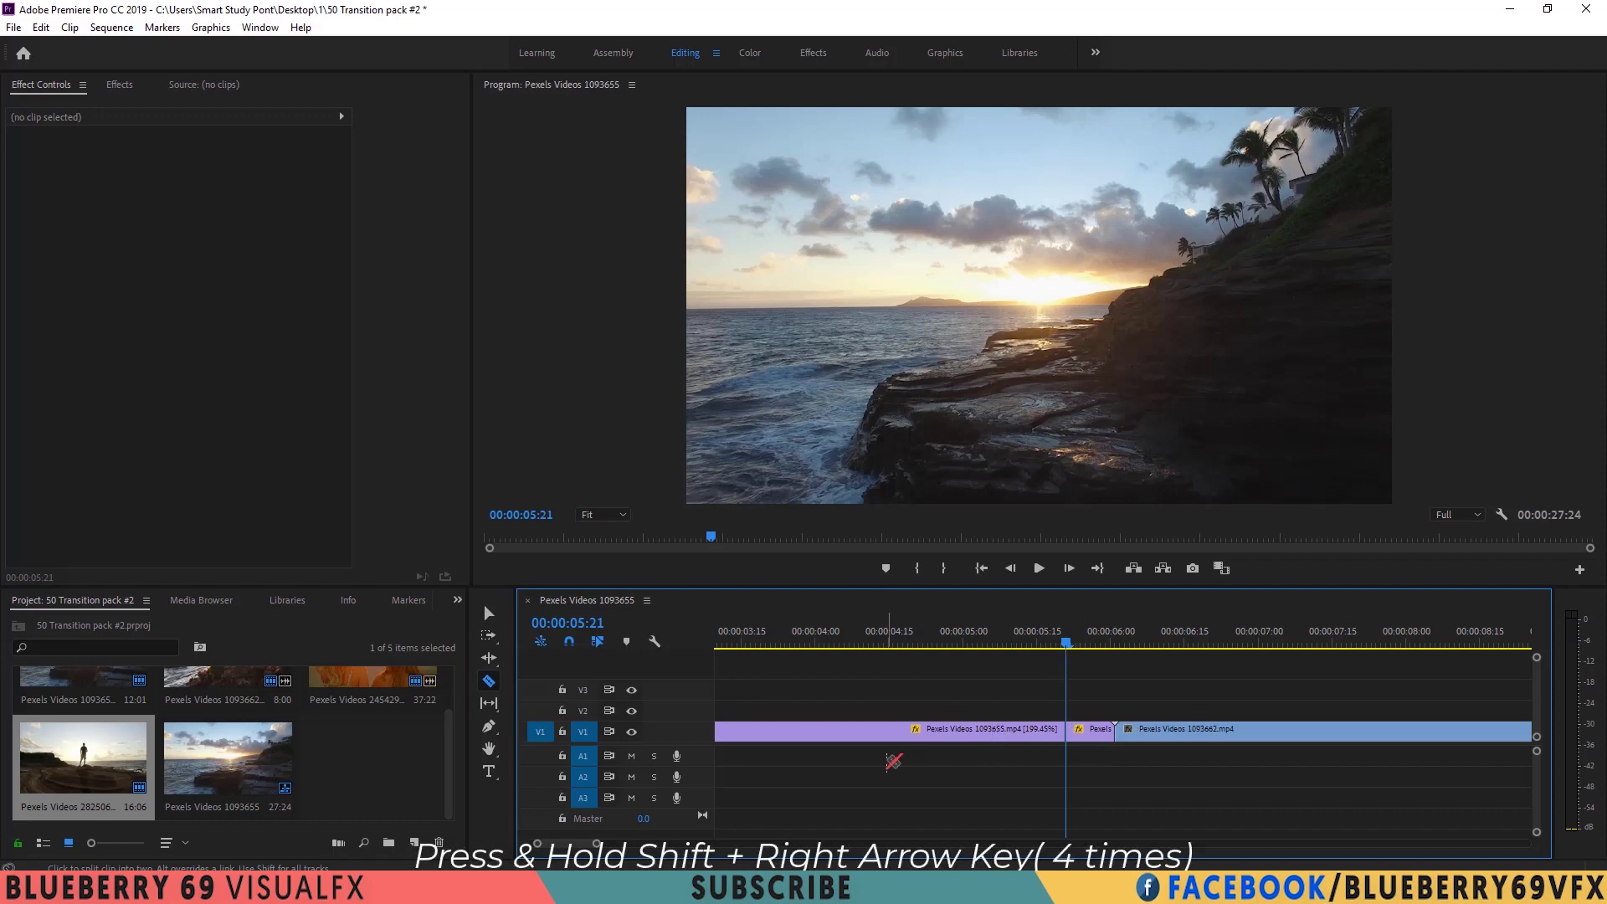
{"action": "key", "text": "shift+Right"}
{"action": "key", "text": "shift+Right"}
{"action": "key", "text": "shift+Right"}
{"action": "key", "text": "shift+Right"}
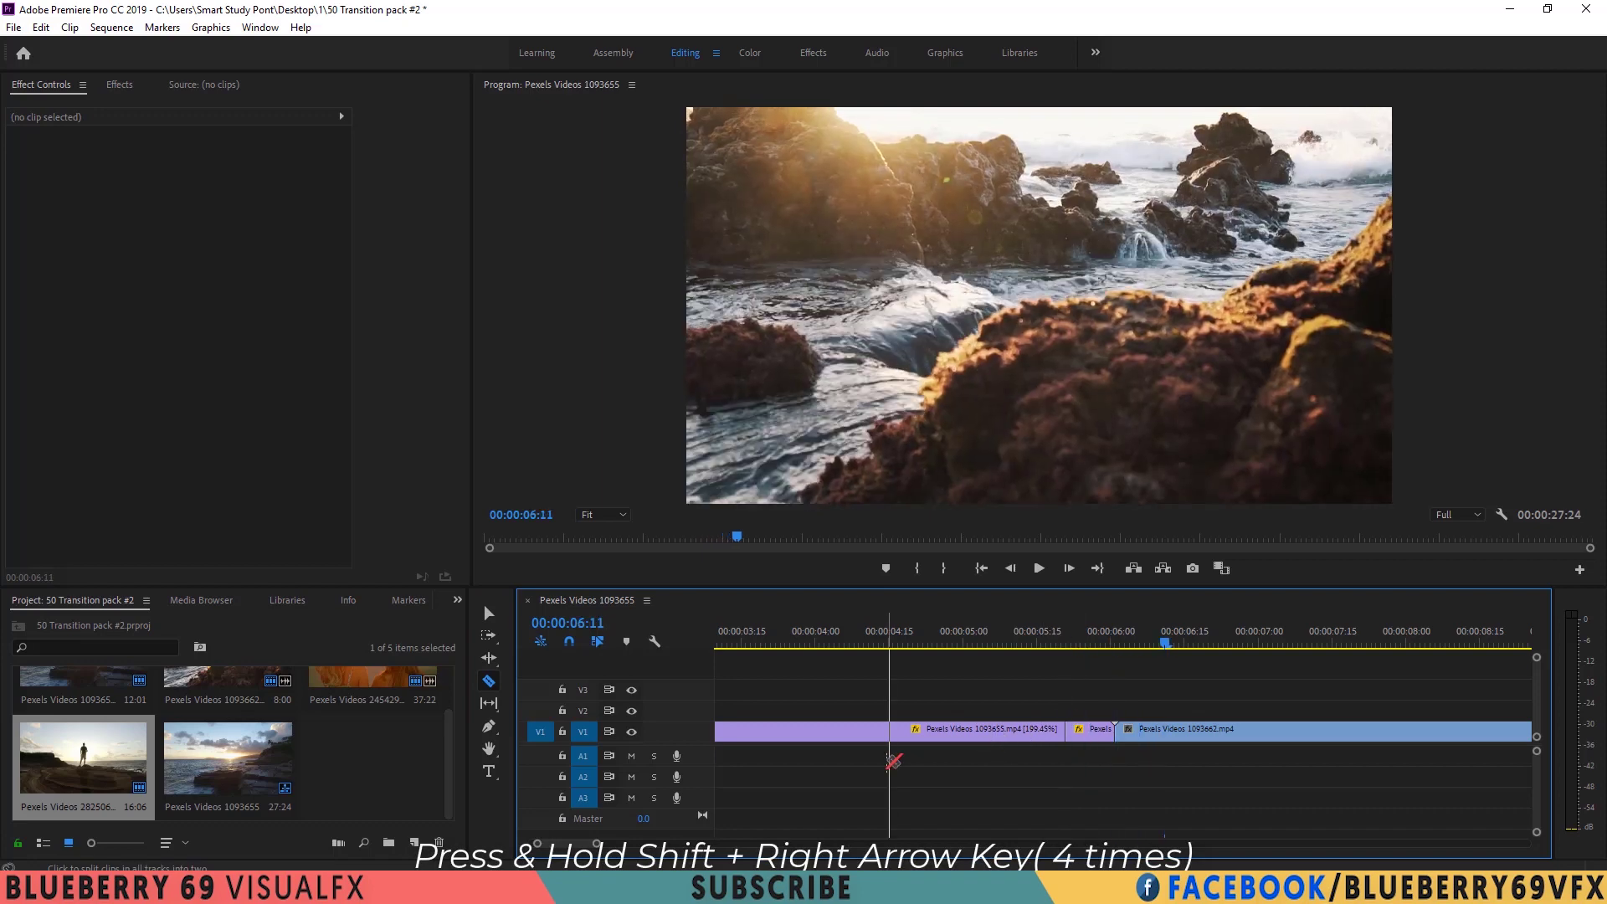
{"action": "left_click", "coordinate": [1166, 728]}
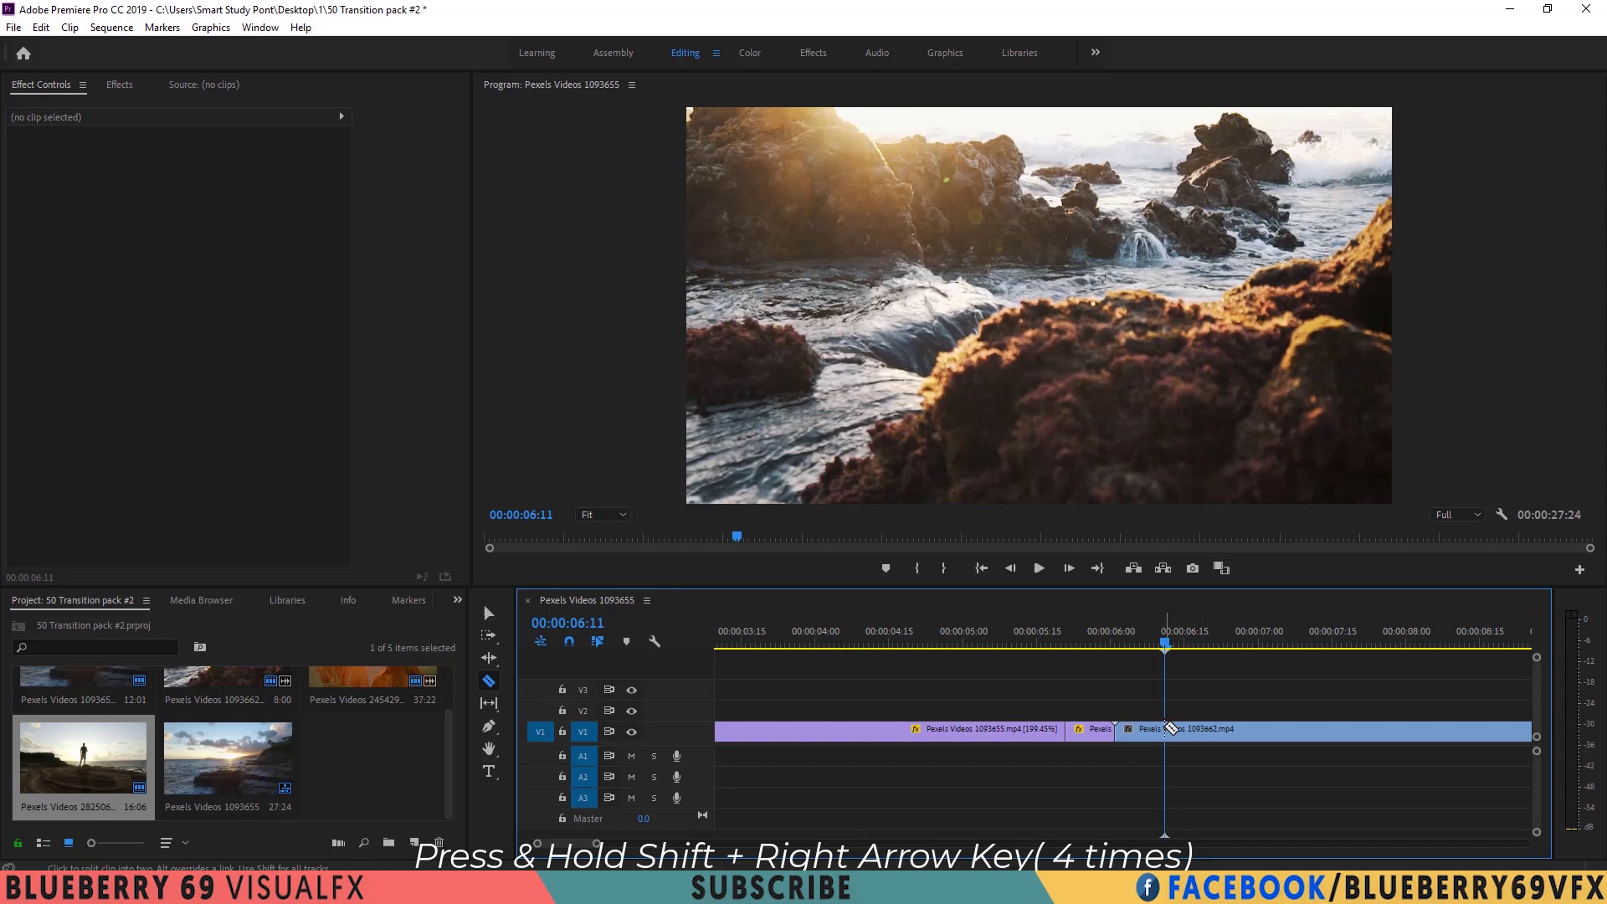
- Select the short piece after the join and show the Effects panel
{"action": "left_click", "coordinate": [489, 614]}
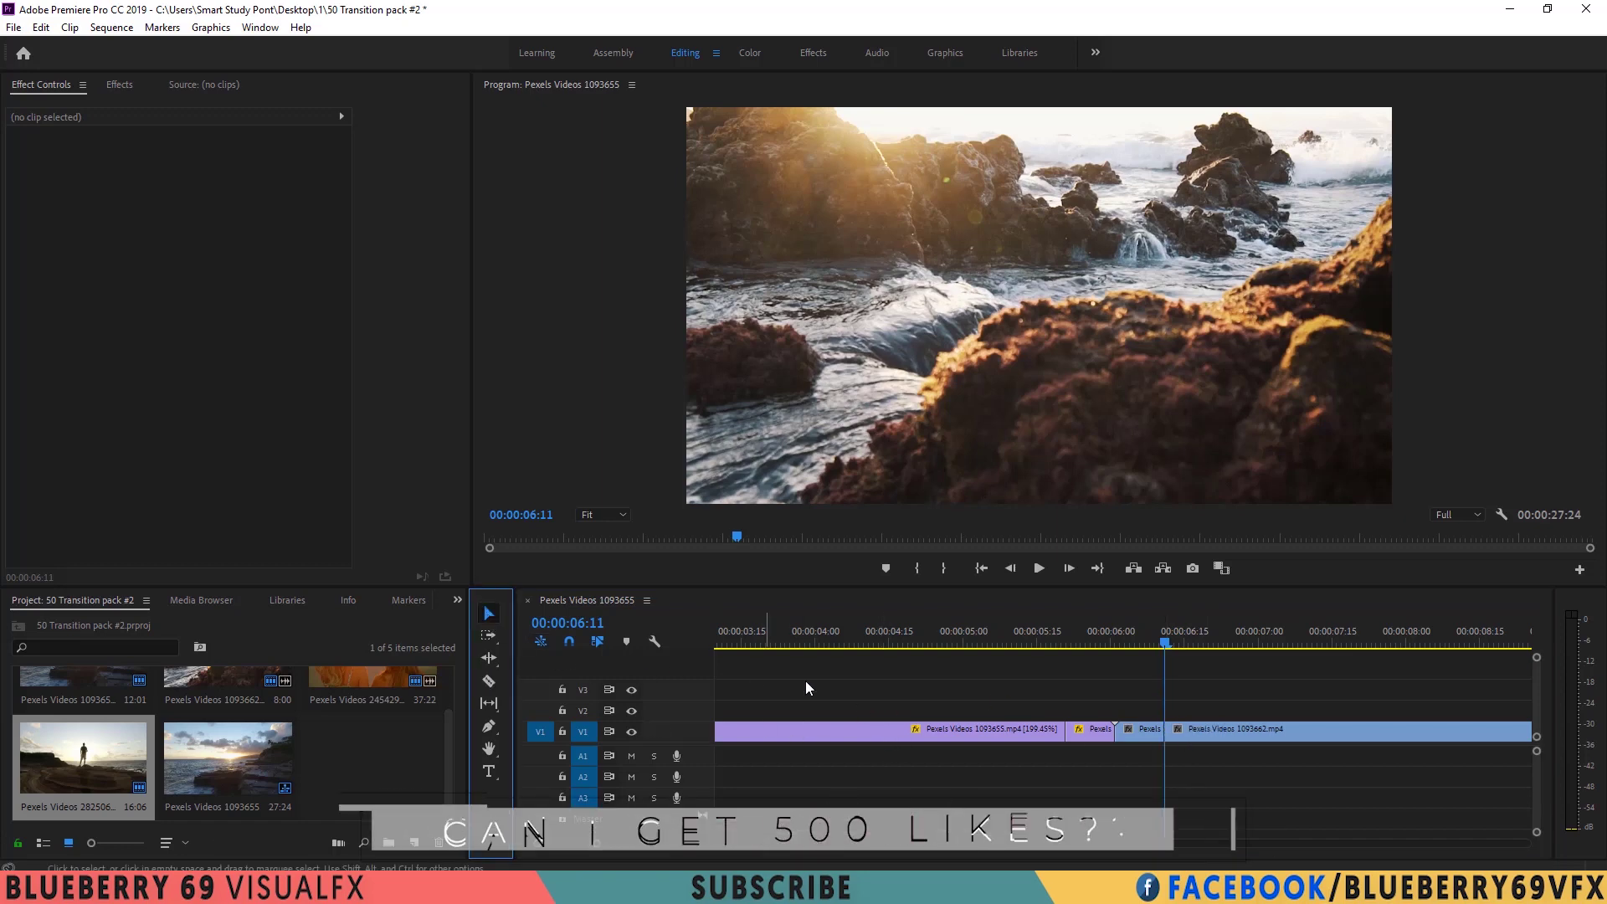
{"action": "left_click", "coordinate": [1136, 643]}
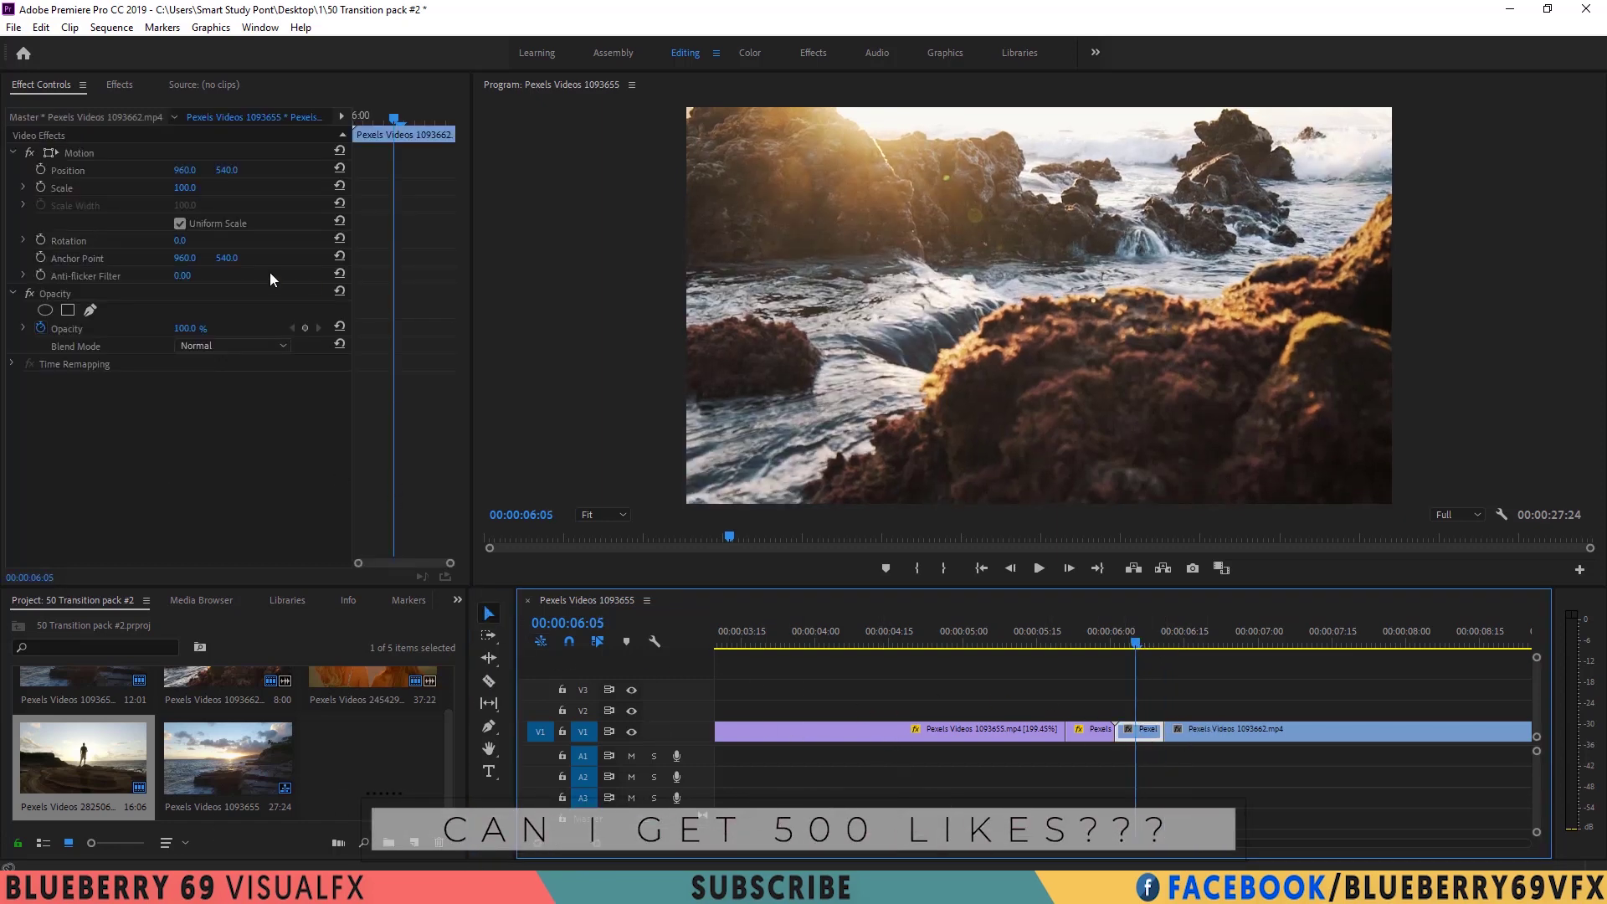
{"action": "left_click", "coordinate": [117, 84]}
- Import the [BB69] 50 Transitions Preset pack #2 PSET from the Desktop via Presets > Import Presets
{"action": "right_click", "coordinate": [52, 129]}
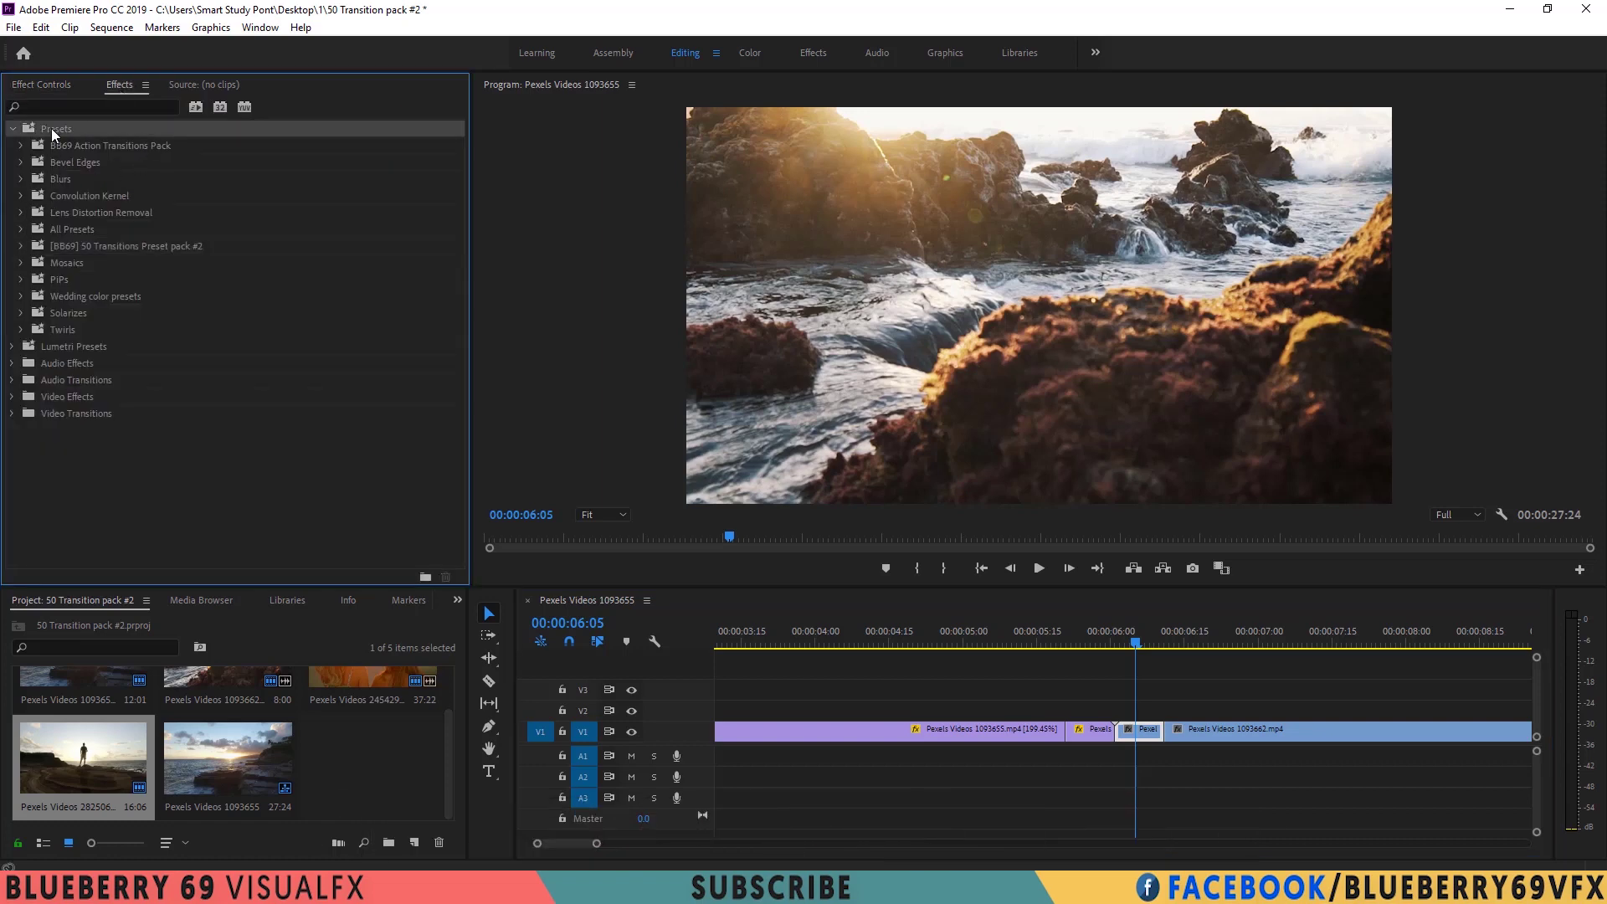
{"action": "left_click", "coordinate": [153, 184]}
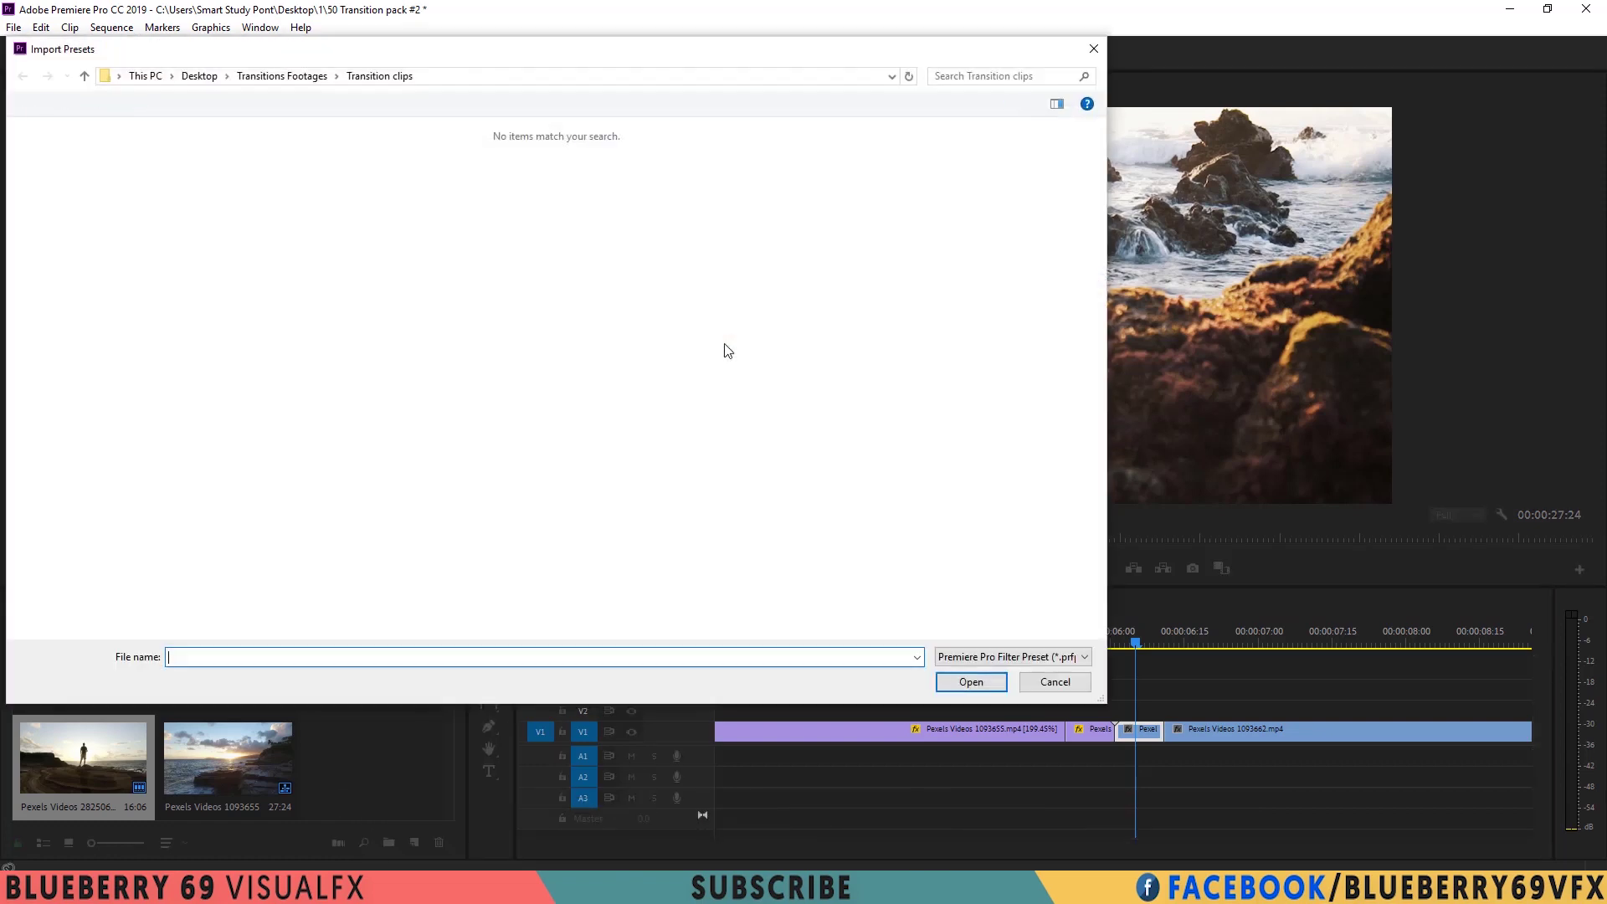
{"action": "left_click", "coordinate": [201, 77]}
{"action": "left_click", "coordinate": [340, 191]}
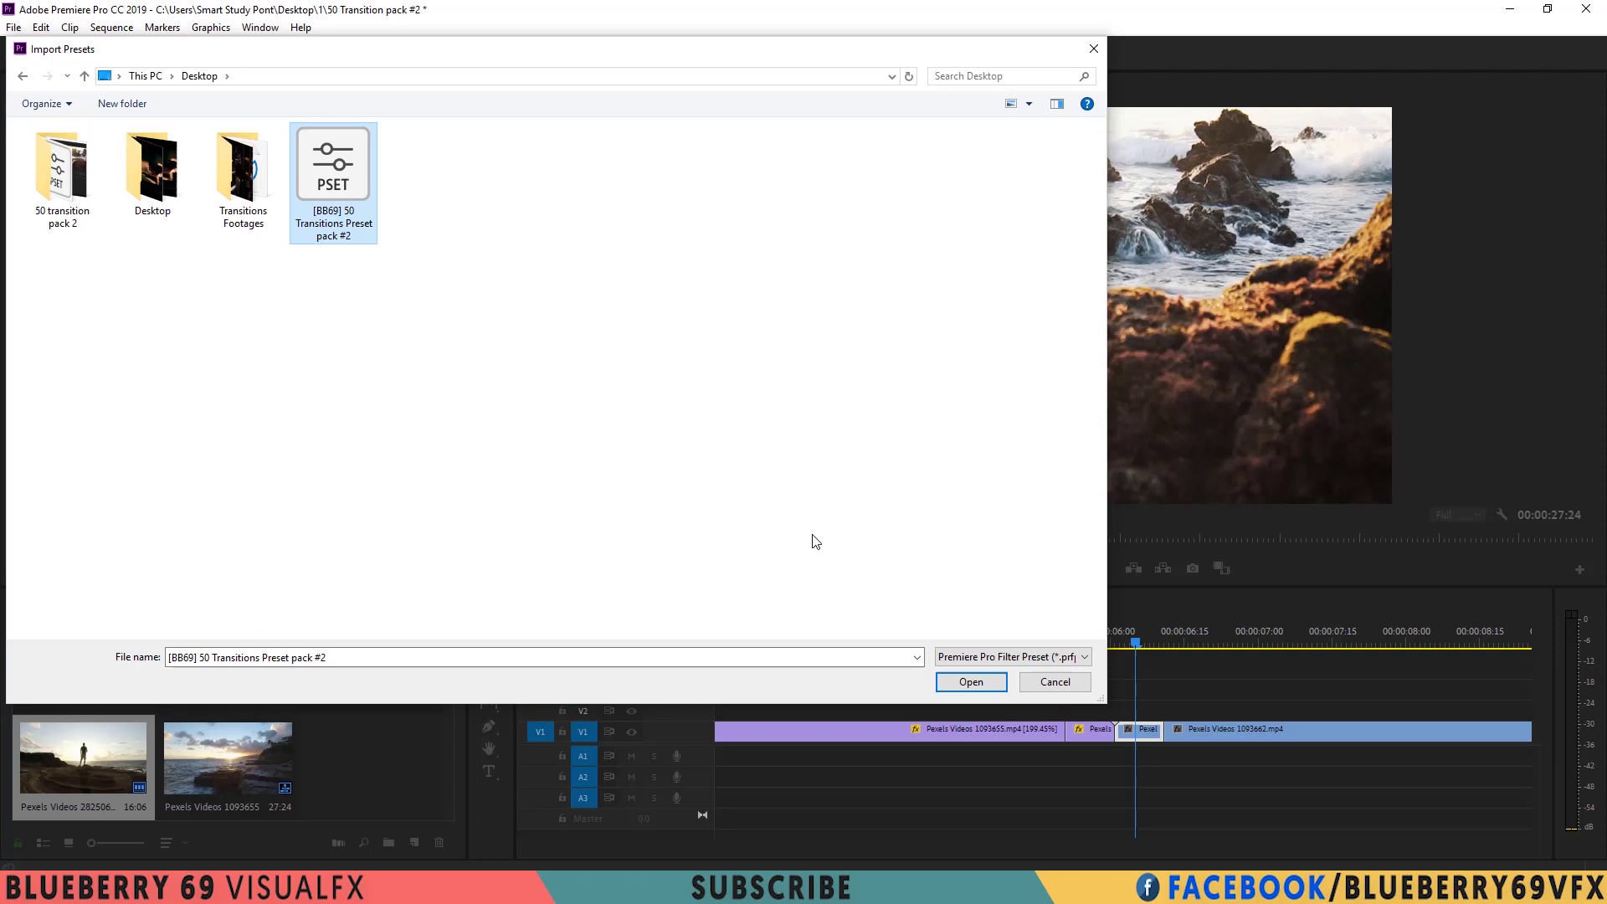
{"action": "left_click", "coordinate": [1071, 684]}
{"action": "left_click", "coordinate": [112, 249]}
- Expand the pack down to Glitch Transitions > Glitch Blur Horizontal and pick the (OUT) preset
{"action": "left_click", "coordinate": [20, 245]}
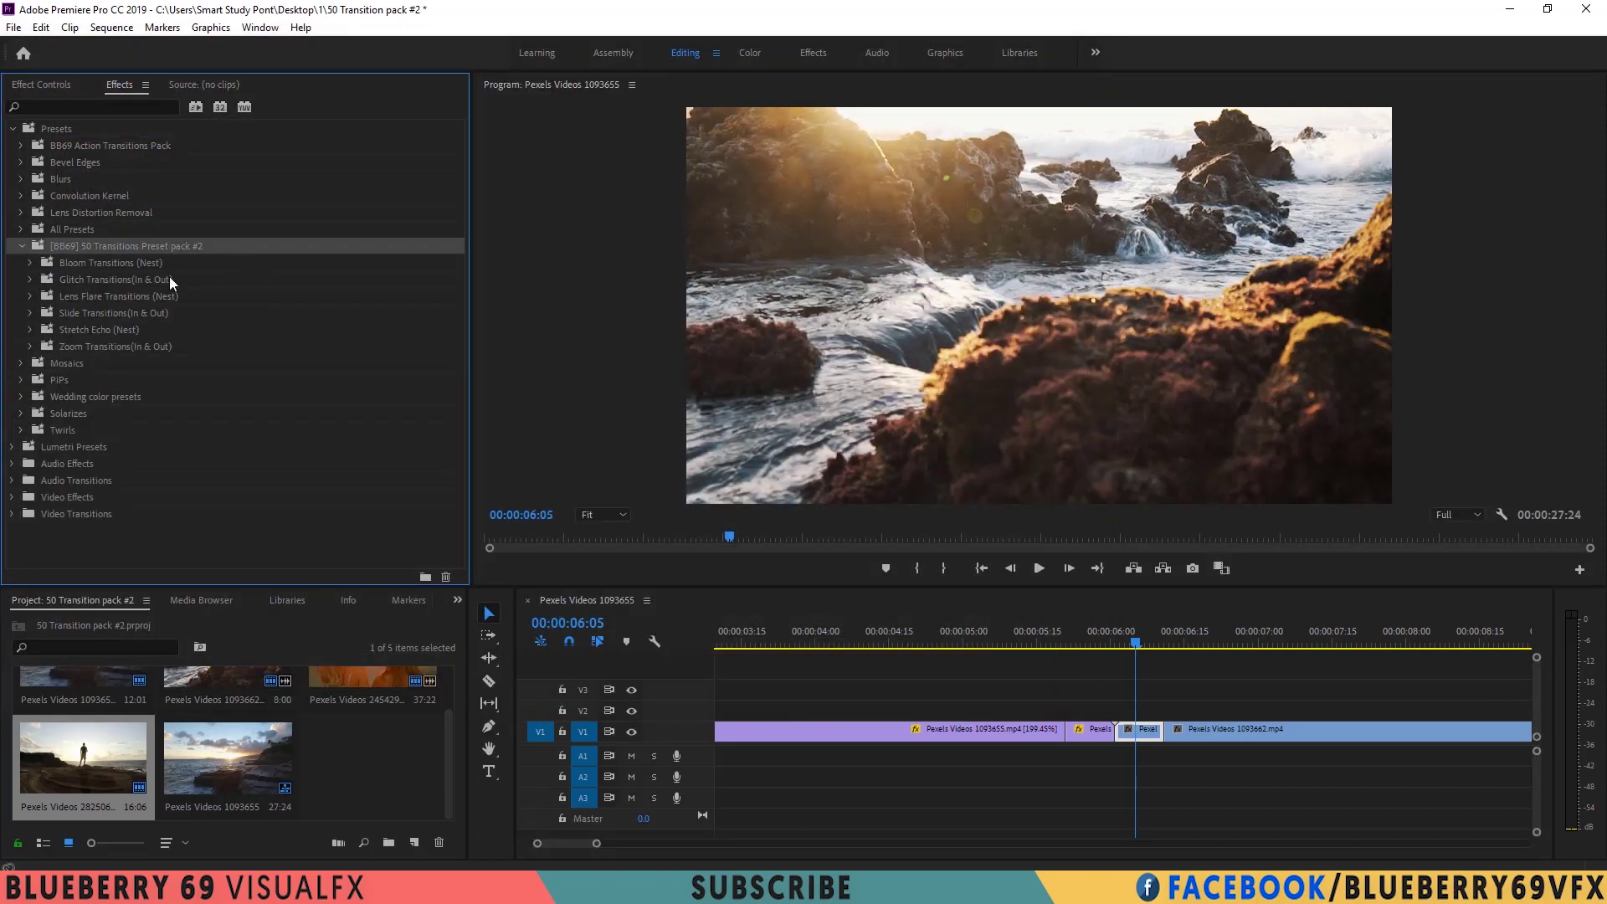
{"action": "left_click", "coordinate": [139, 264]}
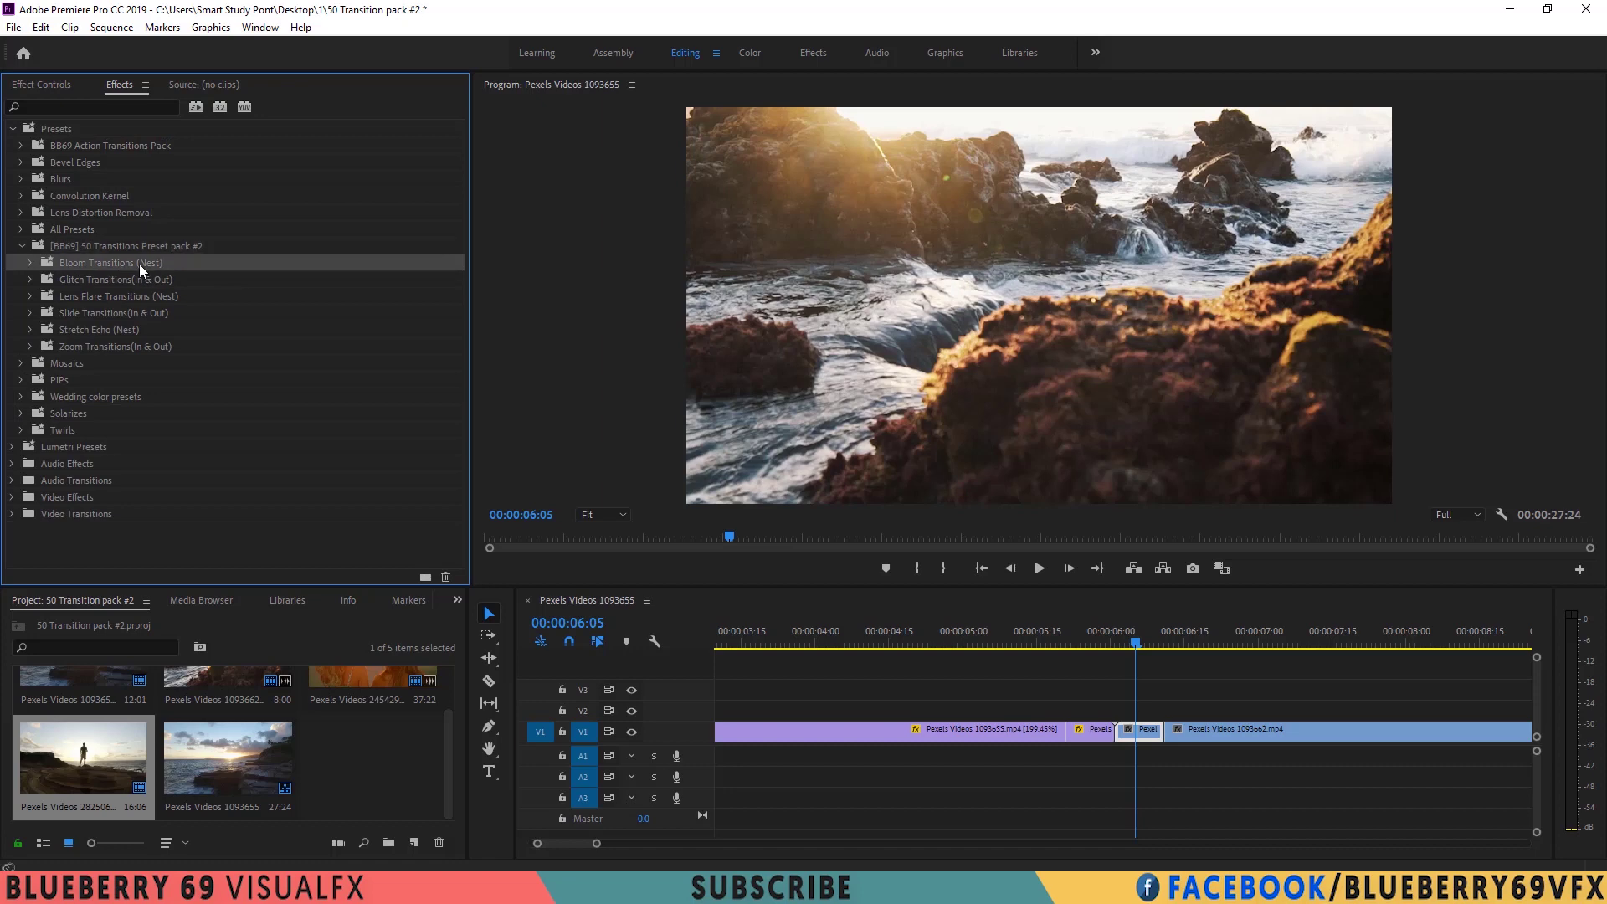
{"action": "left_click", "coordinate": [29, 279]}
{"action": "left_click", "coordinate": [103, 295]}
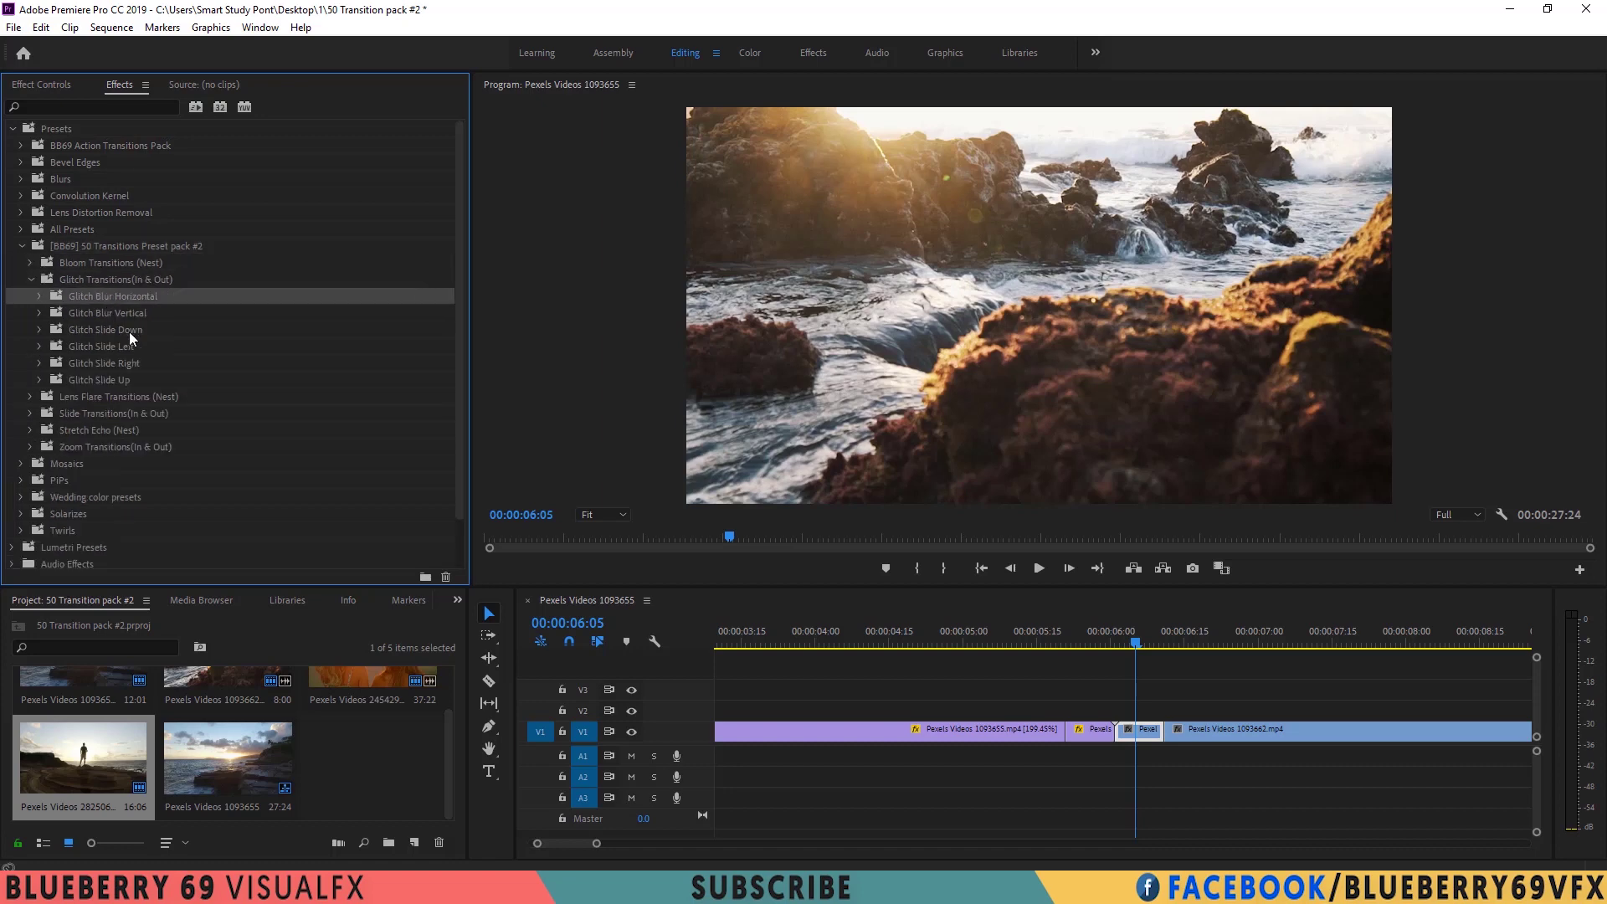
{"action": "left_click", "coordinate": [38, 296]}
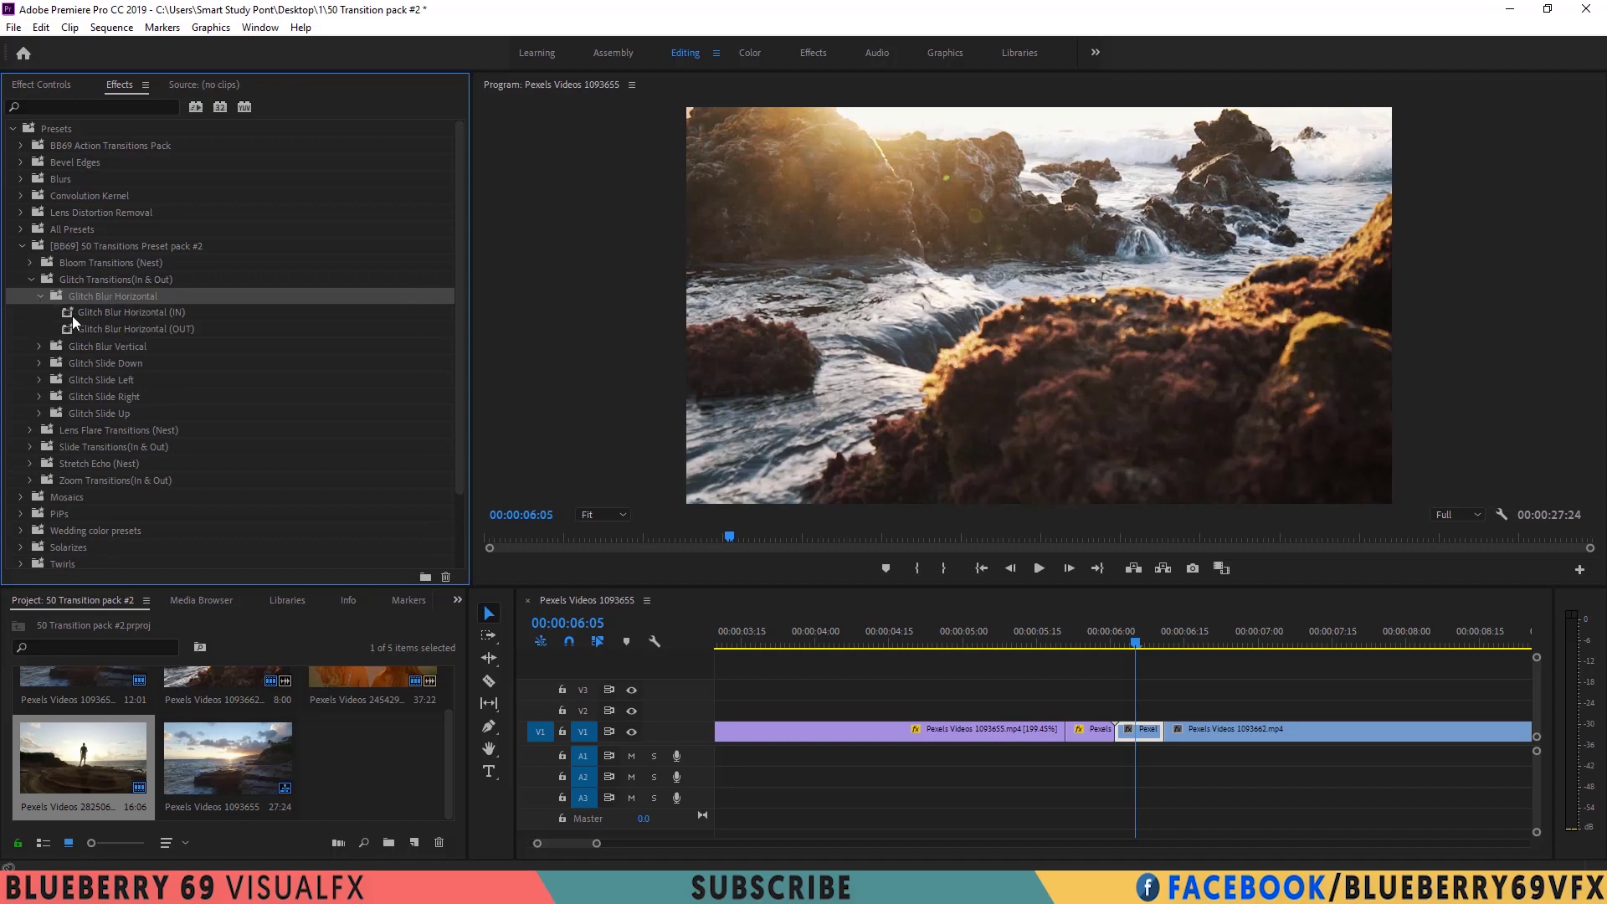
{"action": "left_click", "coordinate": [148, 330]}
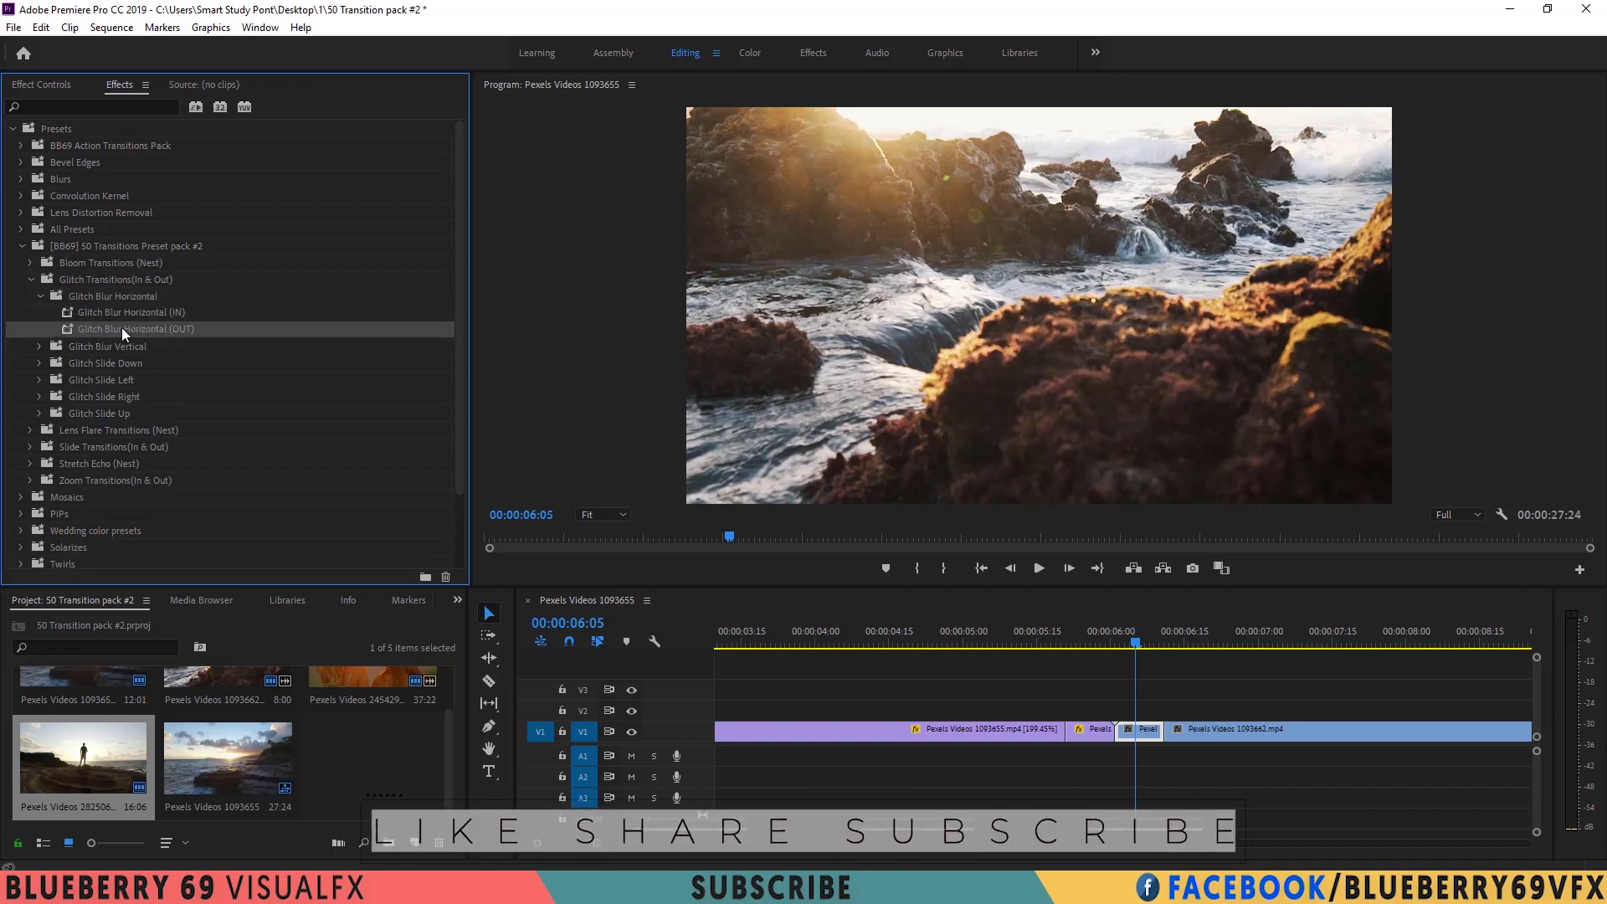
- Apply Glitch Blur Horizontal (OUT) to the short piece before the join and scrub to preview
{"action": "left_click_drag", "start_coordinate": [137, 332], "coordinate": [871, 532]}
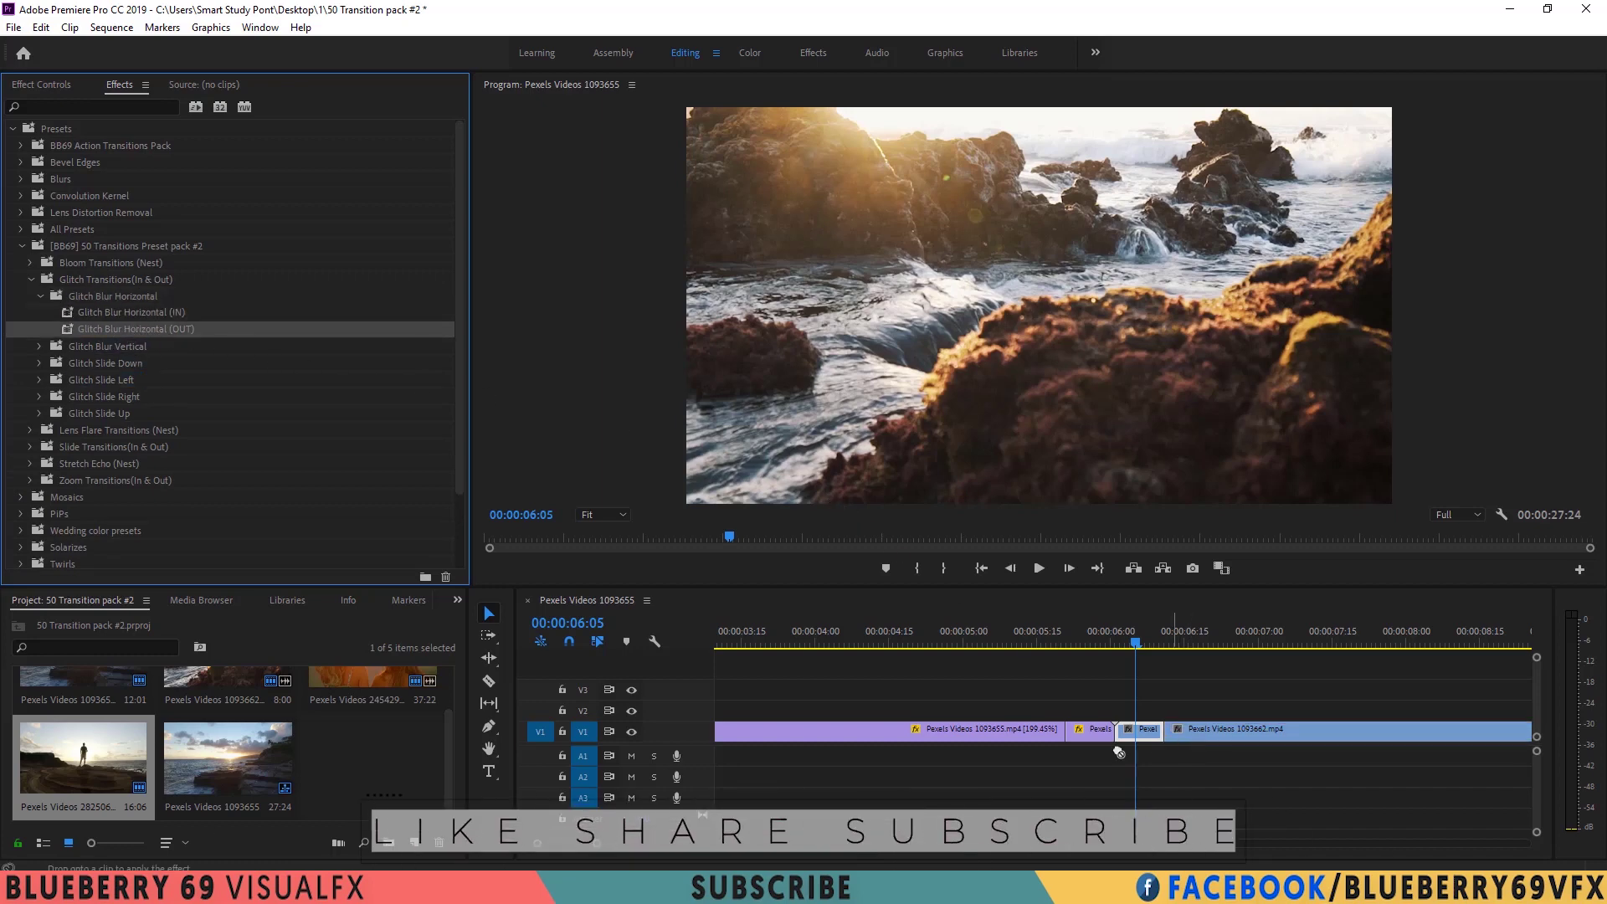
{"action": "left_click_drag", "start_coordinate": [1113, 735], "coordinate": [1111, 733]}
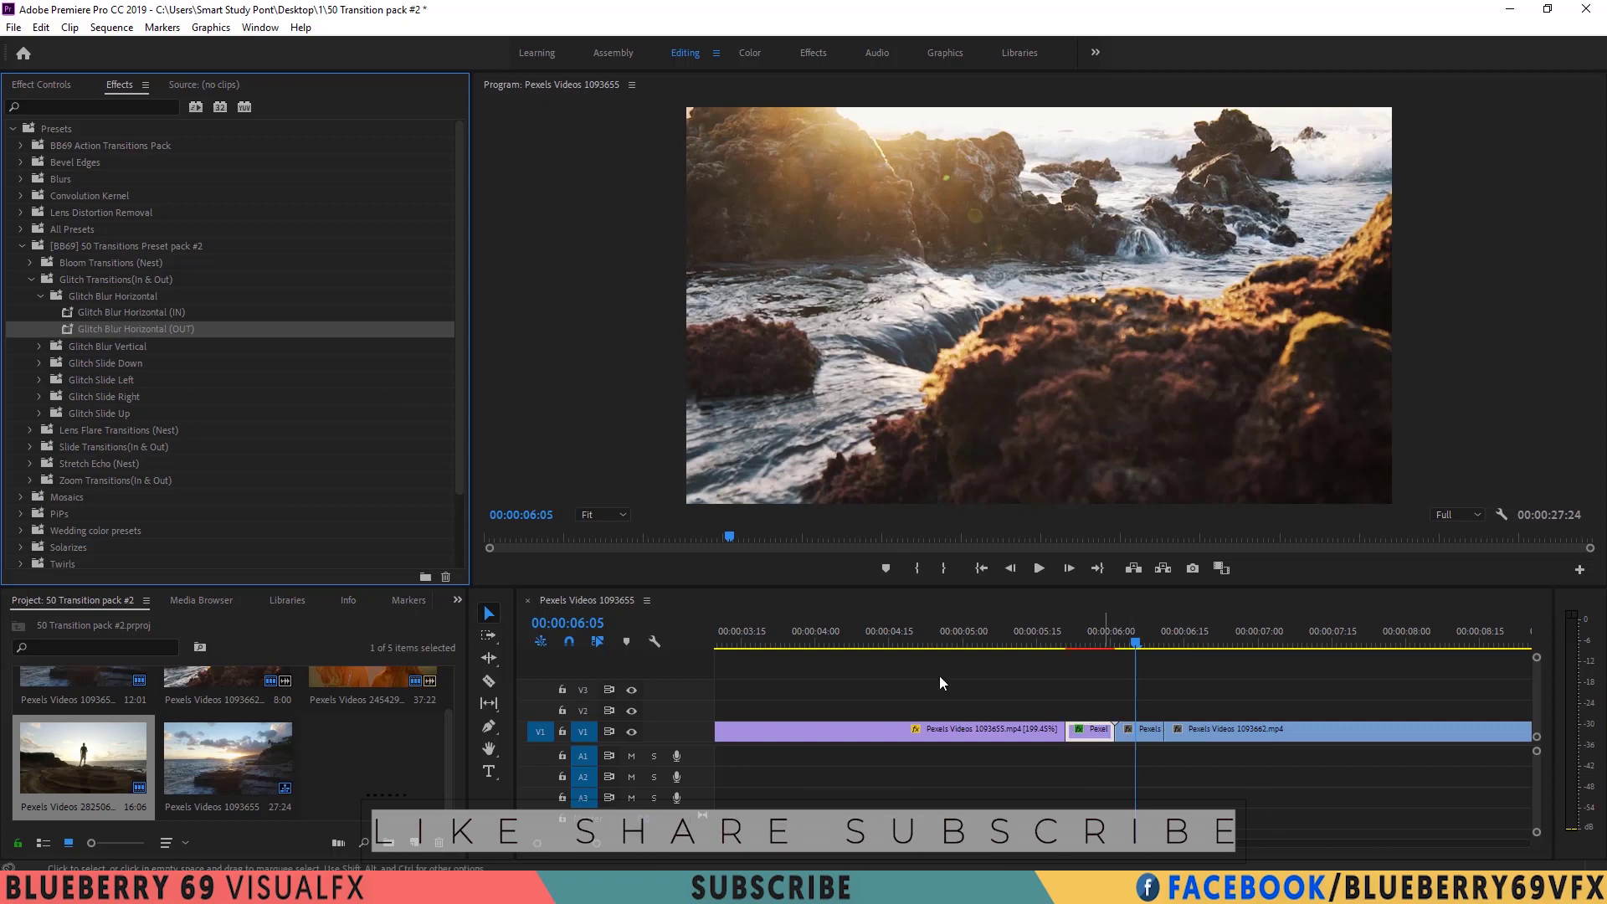
{"action": "left_click", "coordinate": [143, 314]}
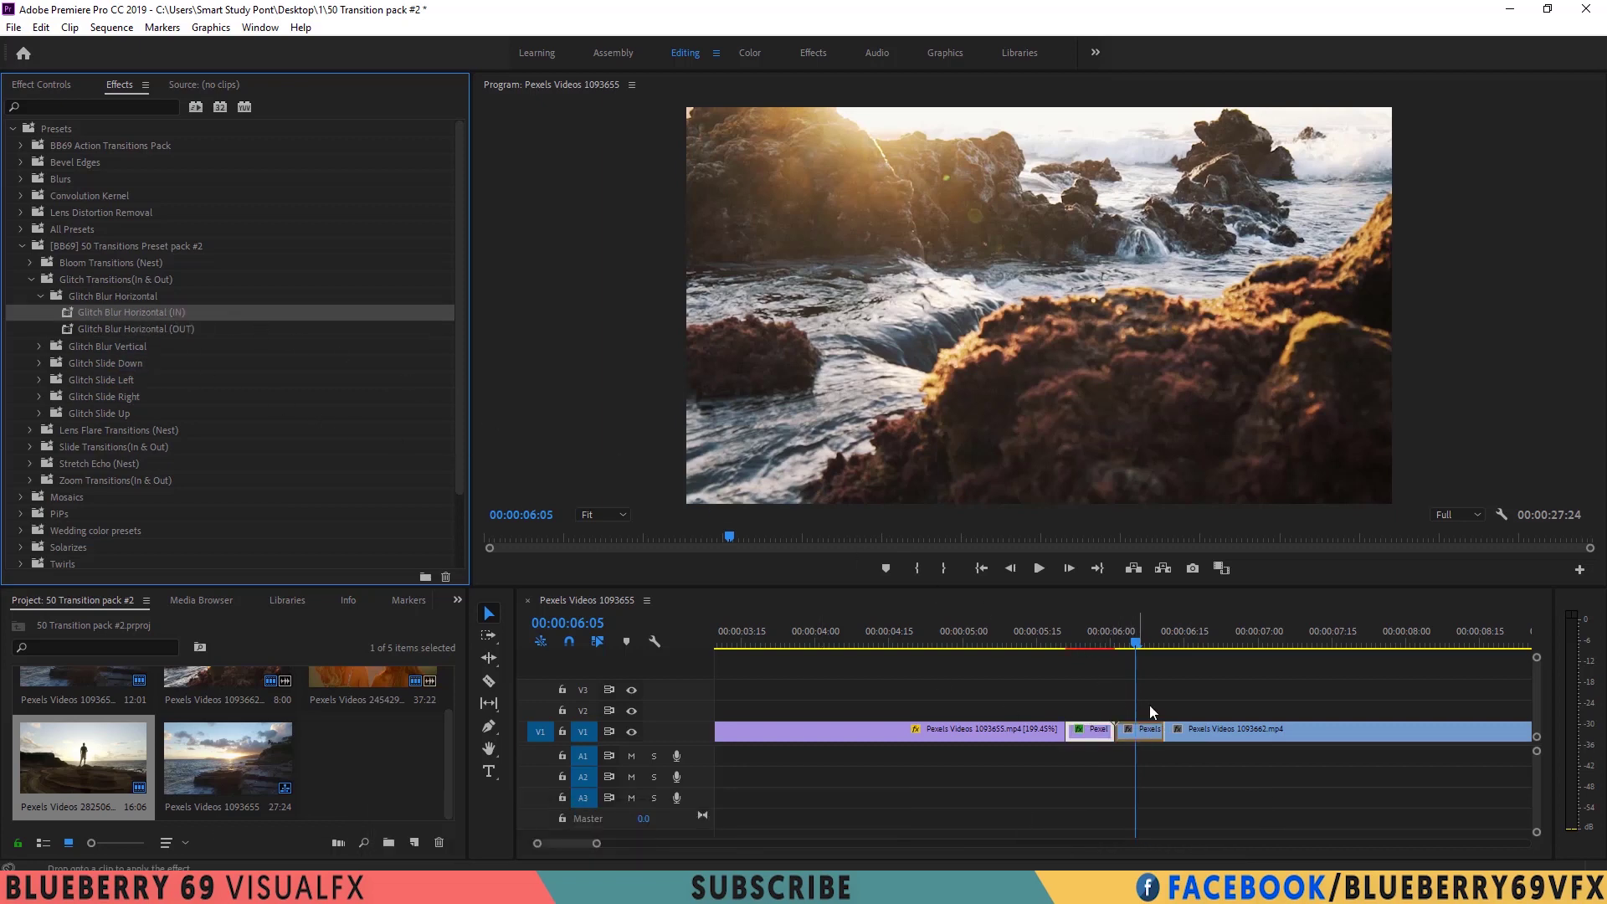
{"action": "left_click_drag", "start_coordinate": [1138, 644], "coordinate": [1087, 657]}
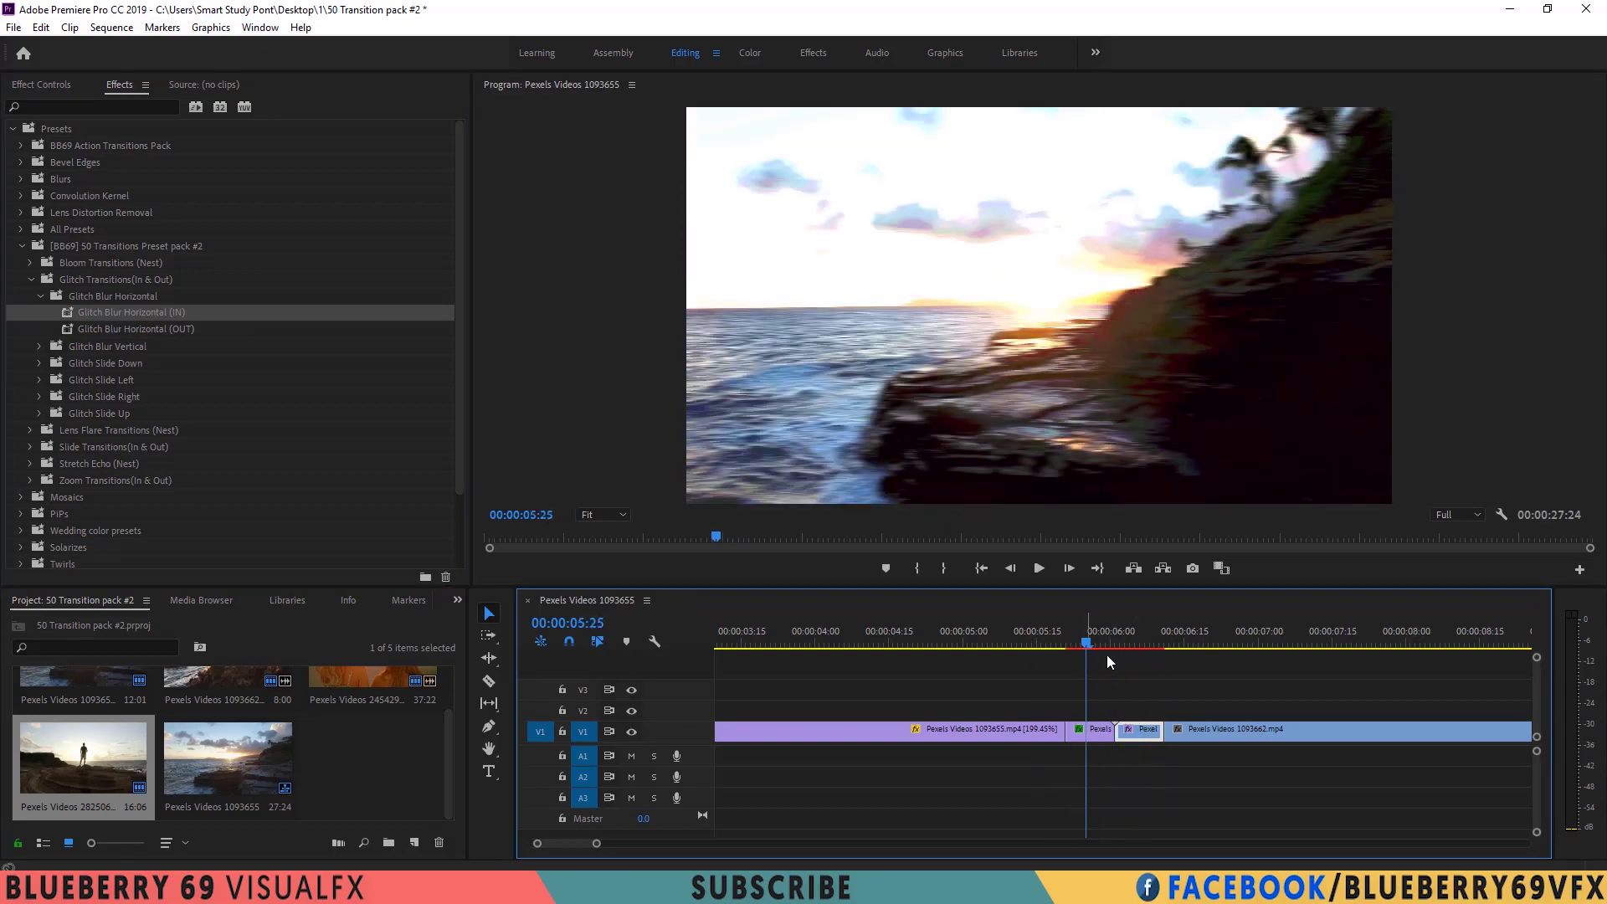
- Delete all Glitch Blur effects from the short clip in Effect Controls
{"action": "left_click", "coordinate": [55, 87]}
{"action": "left_click", "coordinate": [1093, 733]}
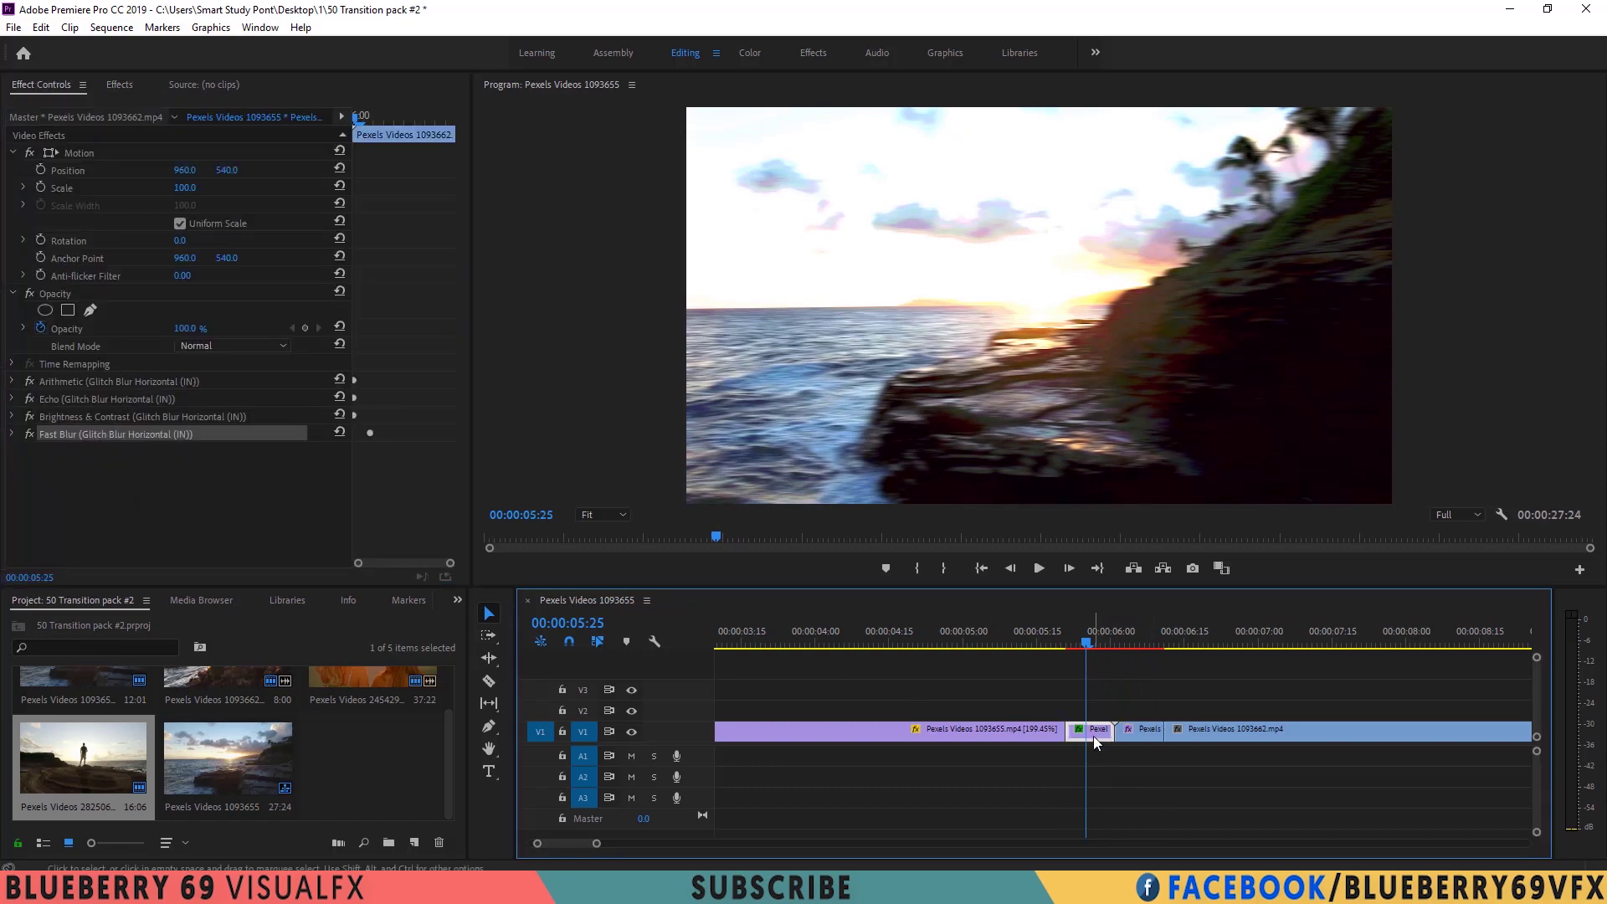
{"action": "left_click", "coordinate": [82, 437]}
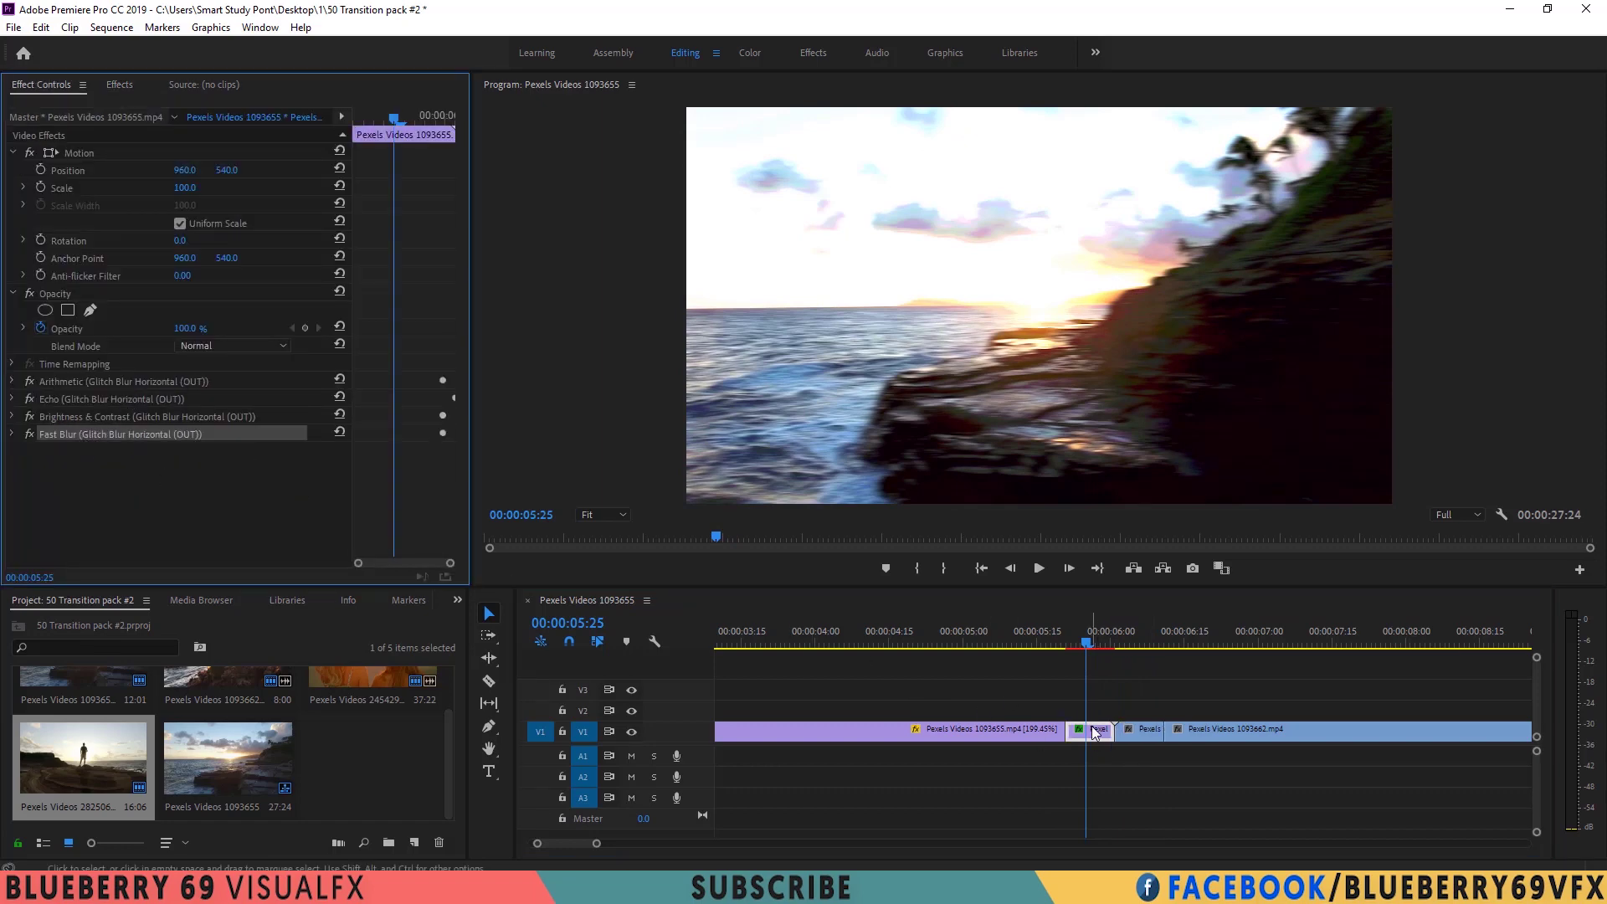
{"action": "key", "text": "ctrl+a"}
{"action": "key", "text": "Delete"}
- Apply Perspective Slide Down (OUT) from Slide Transitions to the short clip
{"action": "left_click", "coordinate": [119, 85]}
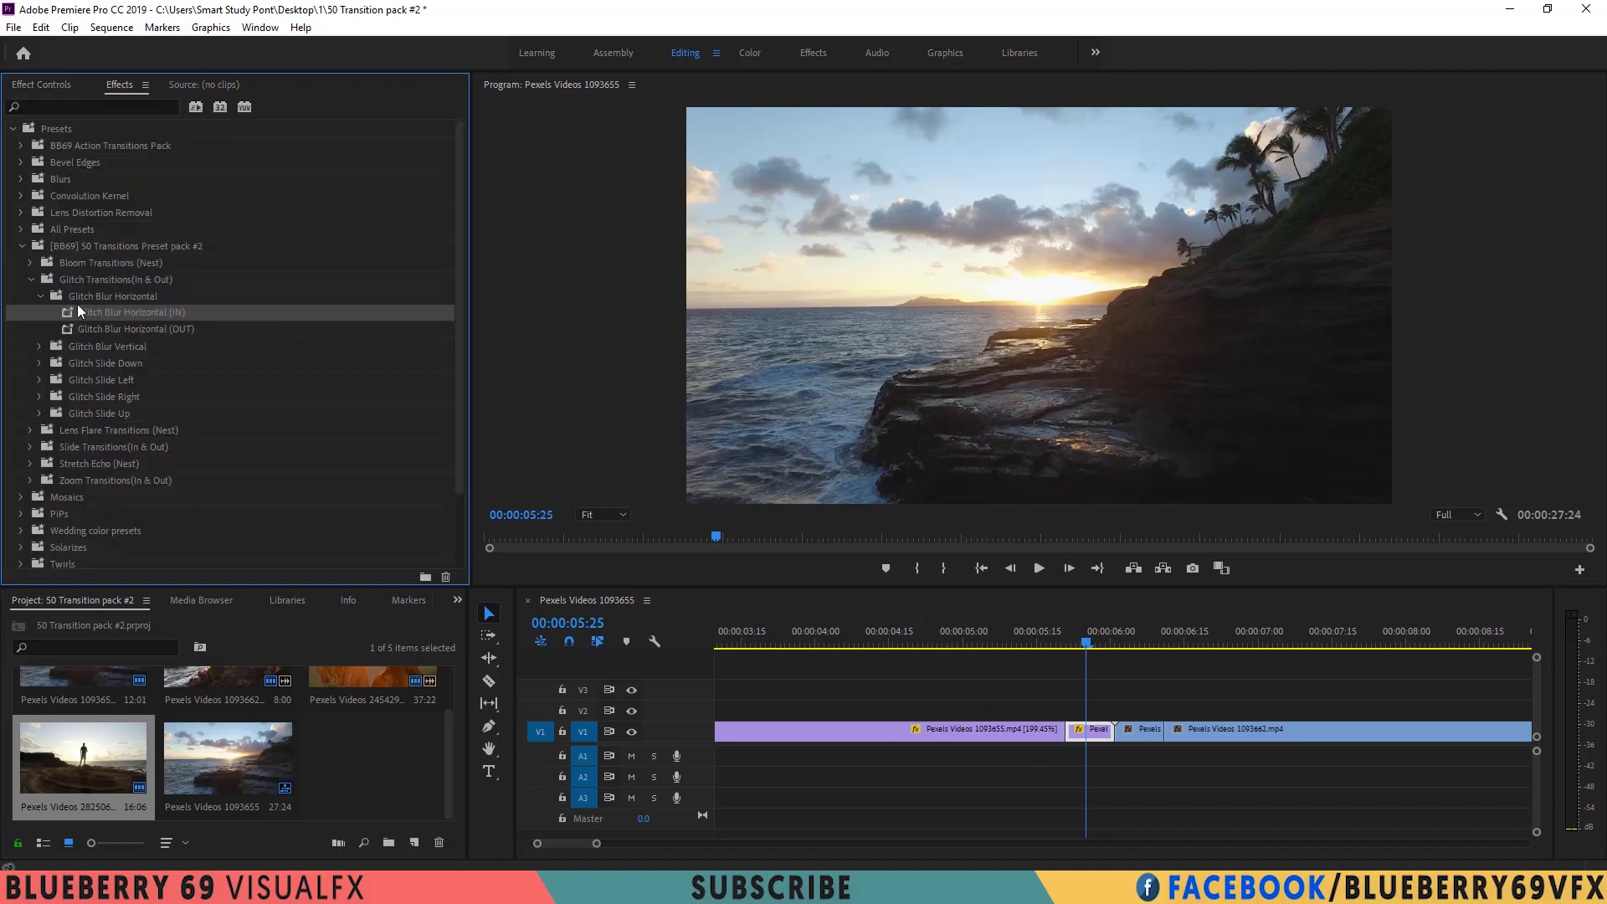
{"action": "left_click", "coordinate": [40, 295]}
{"action": "left_click", "coordinate": [31, 413]}
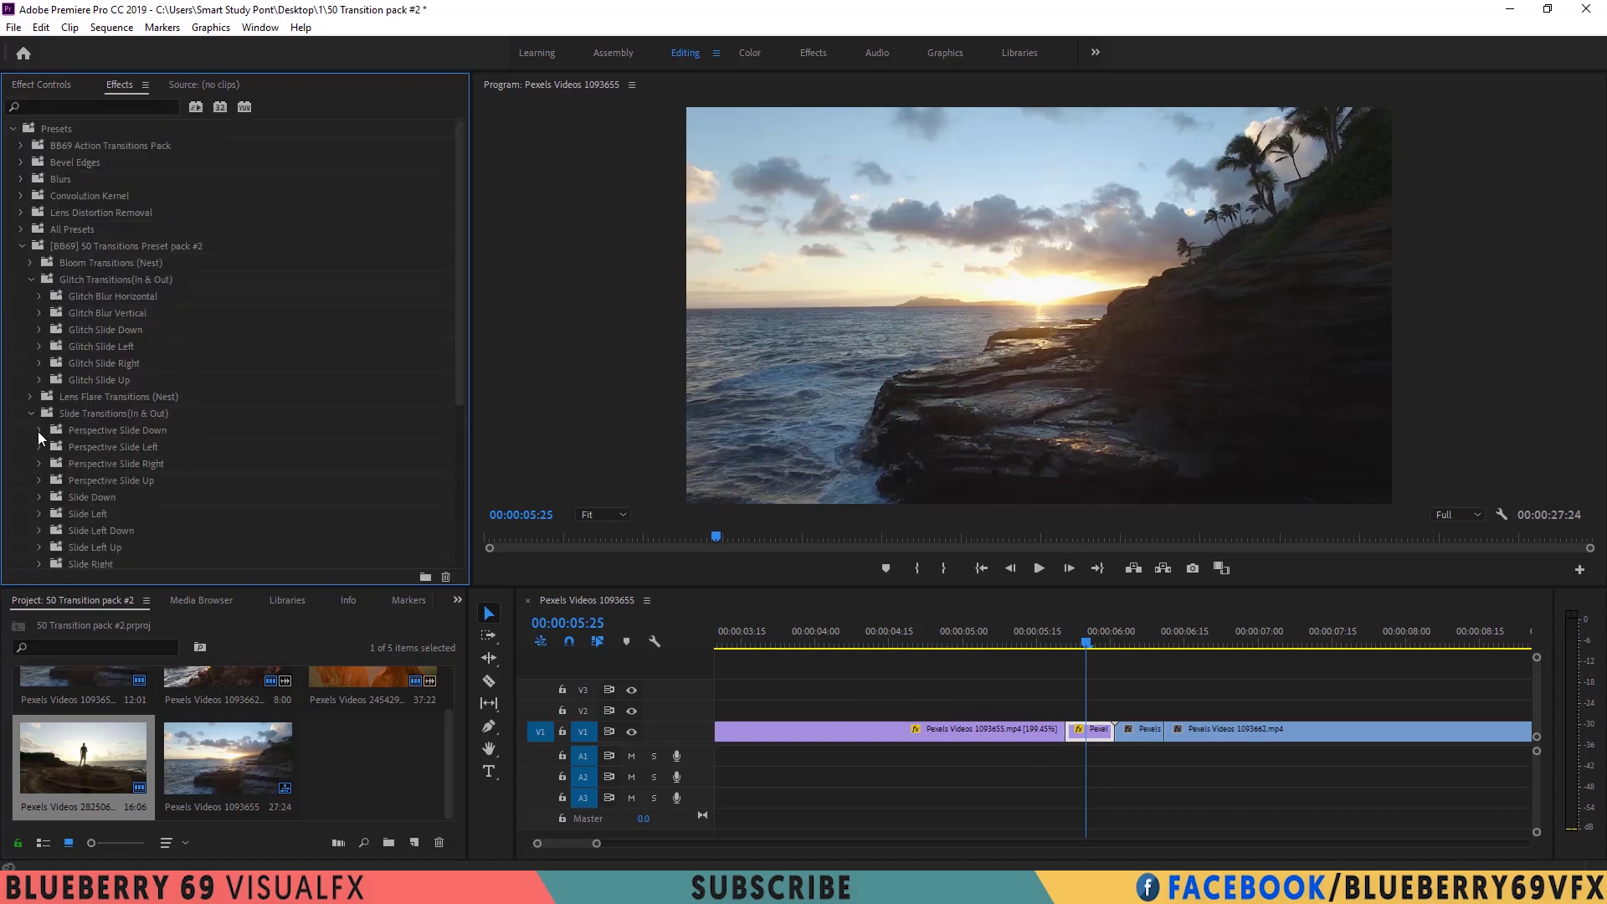
{"action": "left_click", "coordinate": [40, 432]}
{"action": "left_click_drag", "start_coordinate": [129, 463], "coordinate": [1012, 693]}
- Preview the slide across the join and remove the Corner Pin effect from the next clip
{"action": "left_click_drag", "start_coordinate": [1094, 737], "coordinate": [1095, 733]}
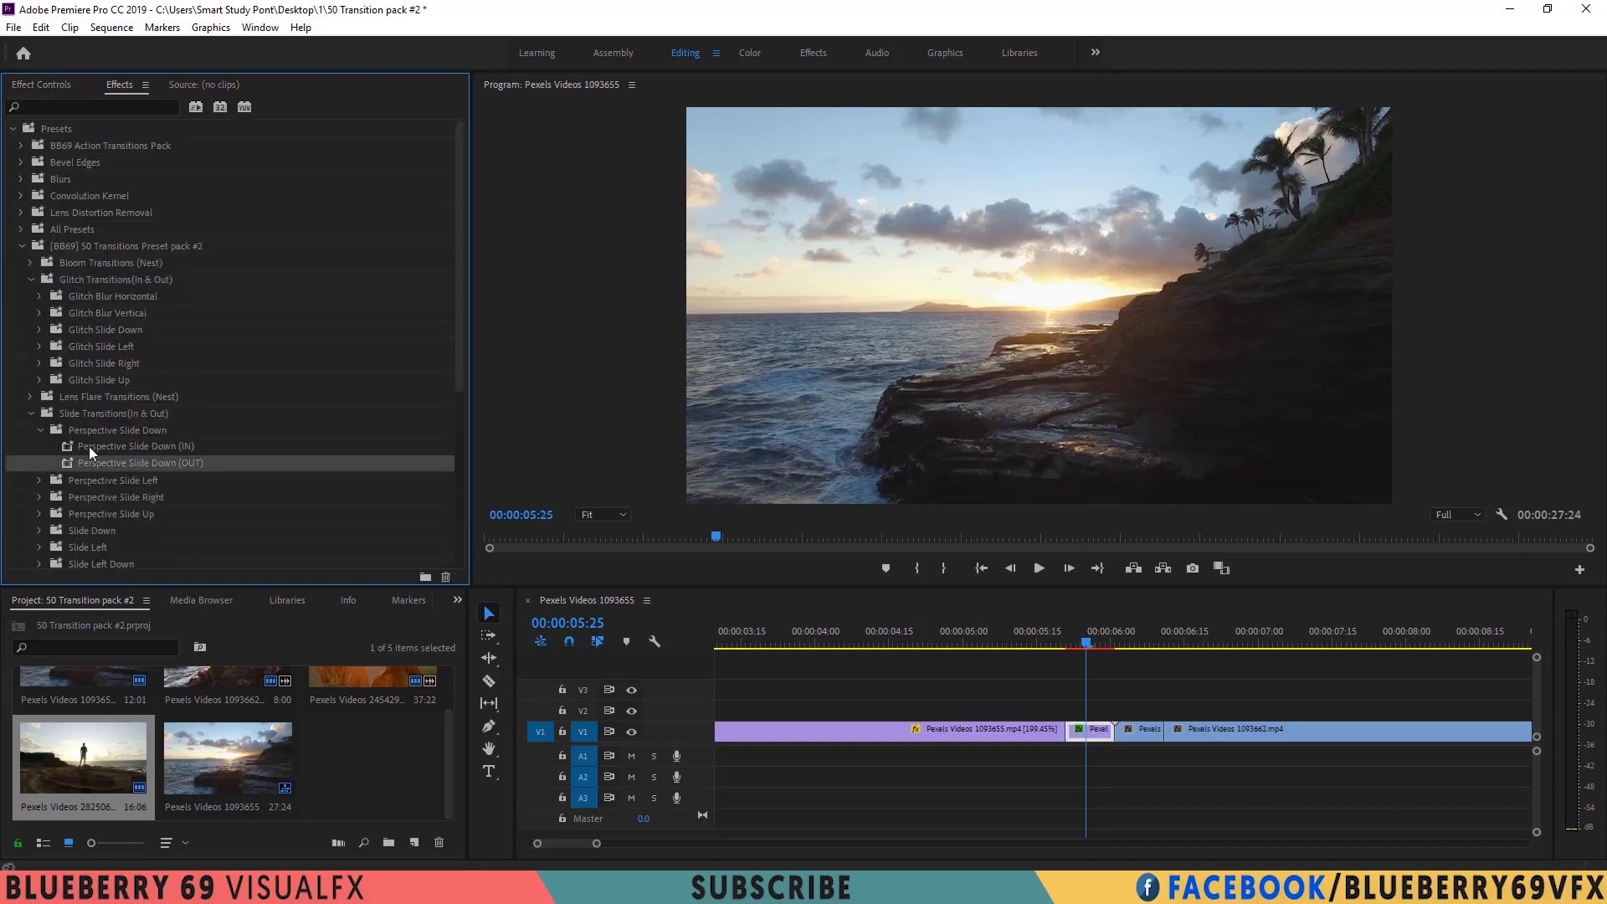
{"action": "left_click_drag", "start_coordinate": [134, 446], "coordinate": [1143, 730]}
{"action": "left_click", "coordinate": [1095, 648]}
{"action": "left_click_drag", "start_coordinate": [1097, 652], "coordinate": [1150, 669]}
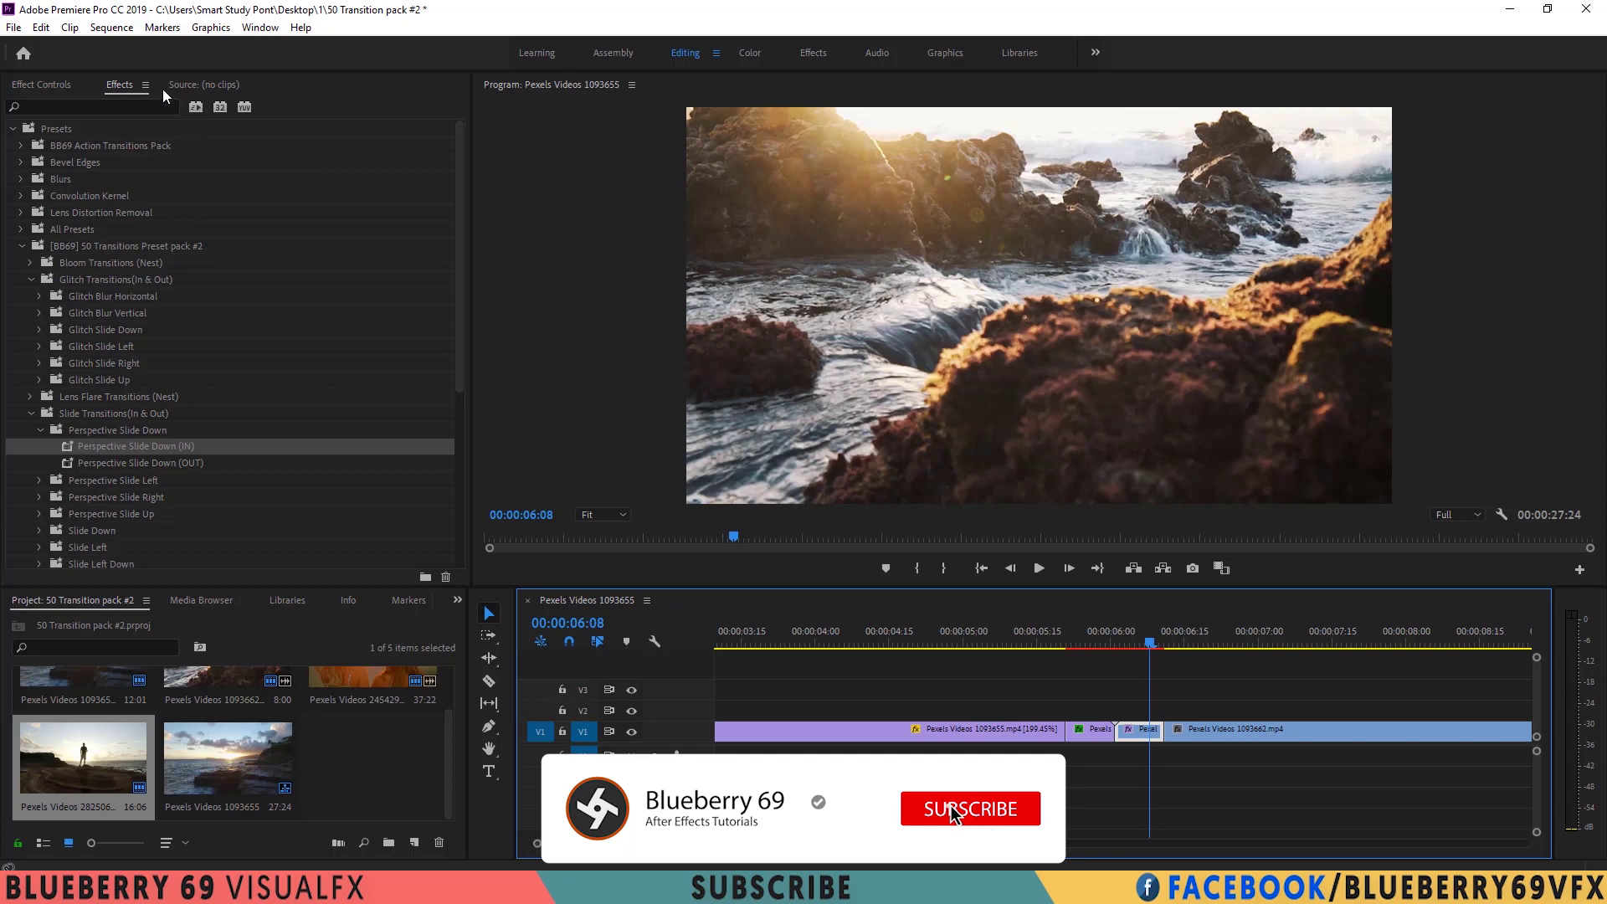
{"action": "left_click", "coordinate": [62, 83]}
{"action": "key", "text": "ctrl+z"}
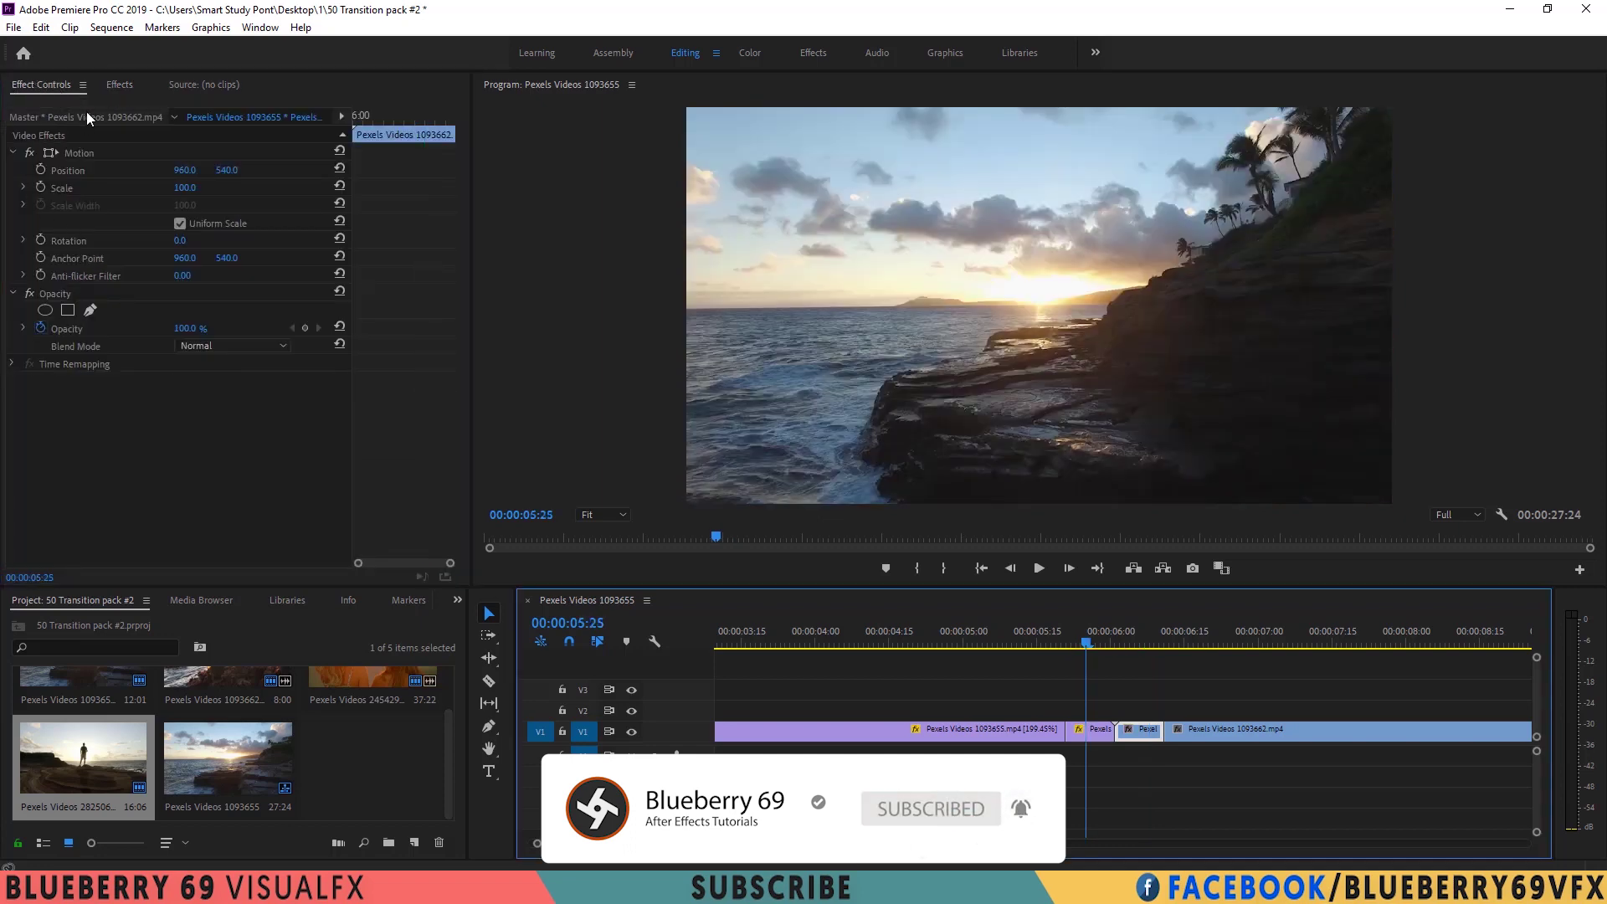
- Collapse the Glitch Transitions presets and expand the Bloom Transitions (Nest) folder
{"action": "left_click", "coordinate": [119, 85]}
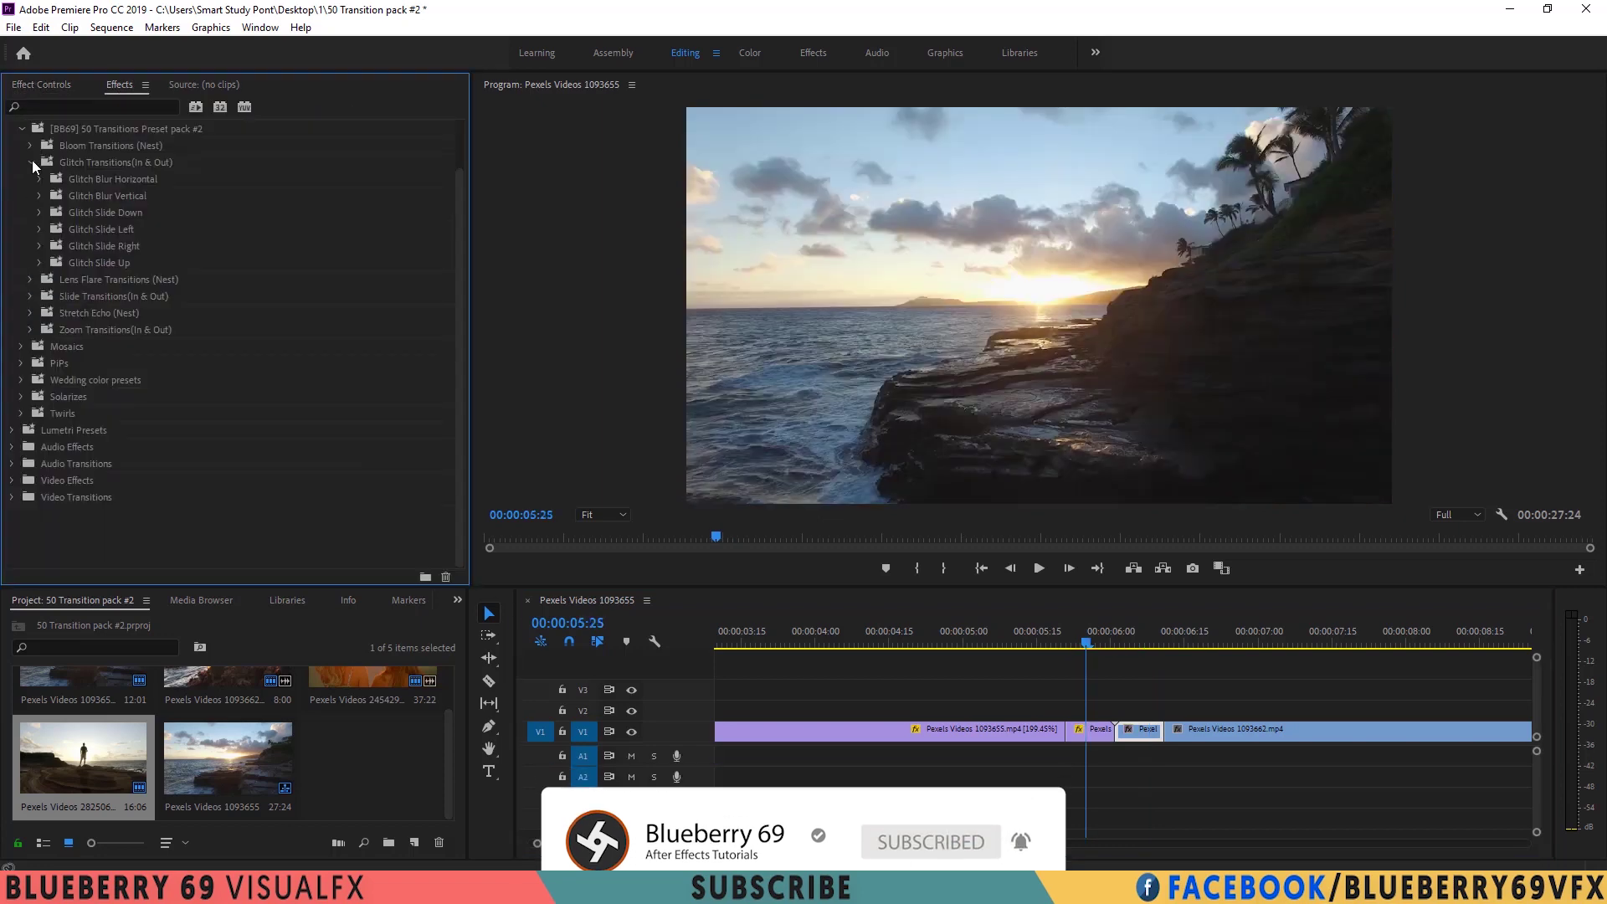
{"action": "left_click", "coordinate": [32, 163]}
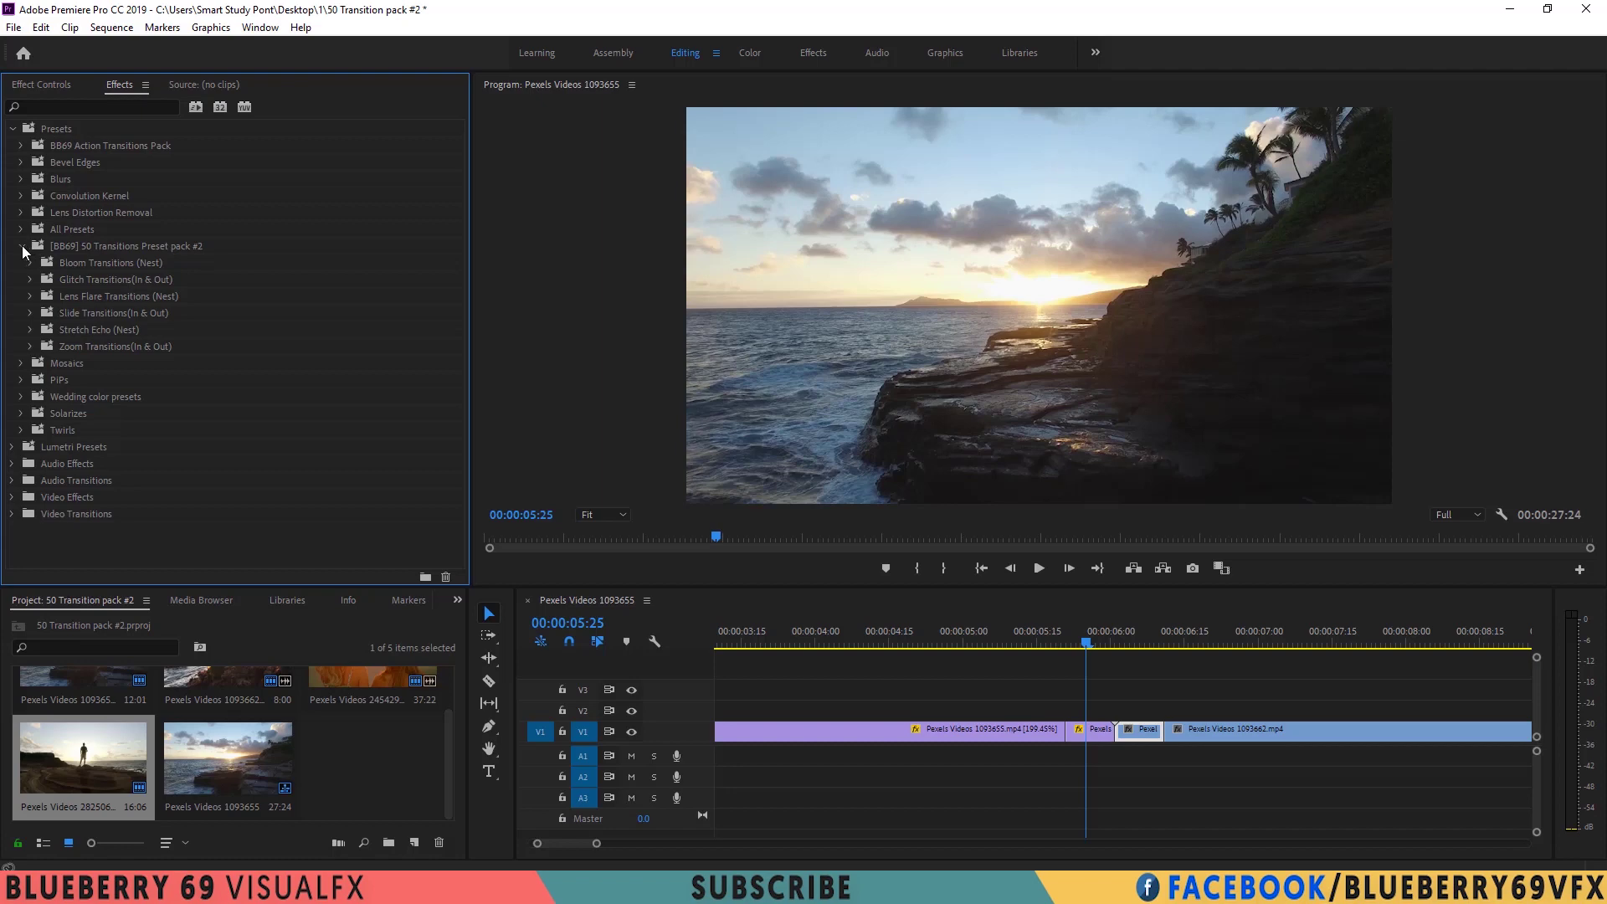
{"action": "left_click", "coordinate": [81, 264]}
{"action": "left_click", "coordinate": [31, 263]}
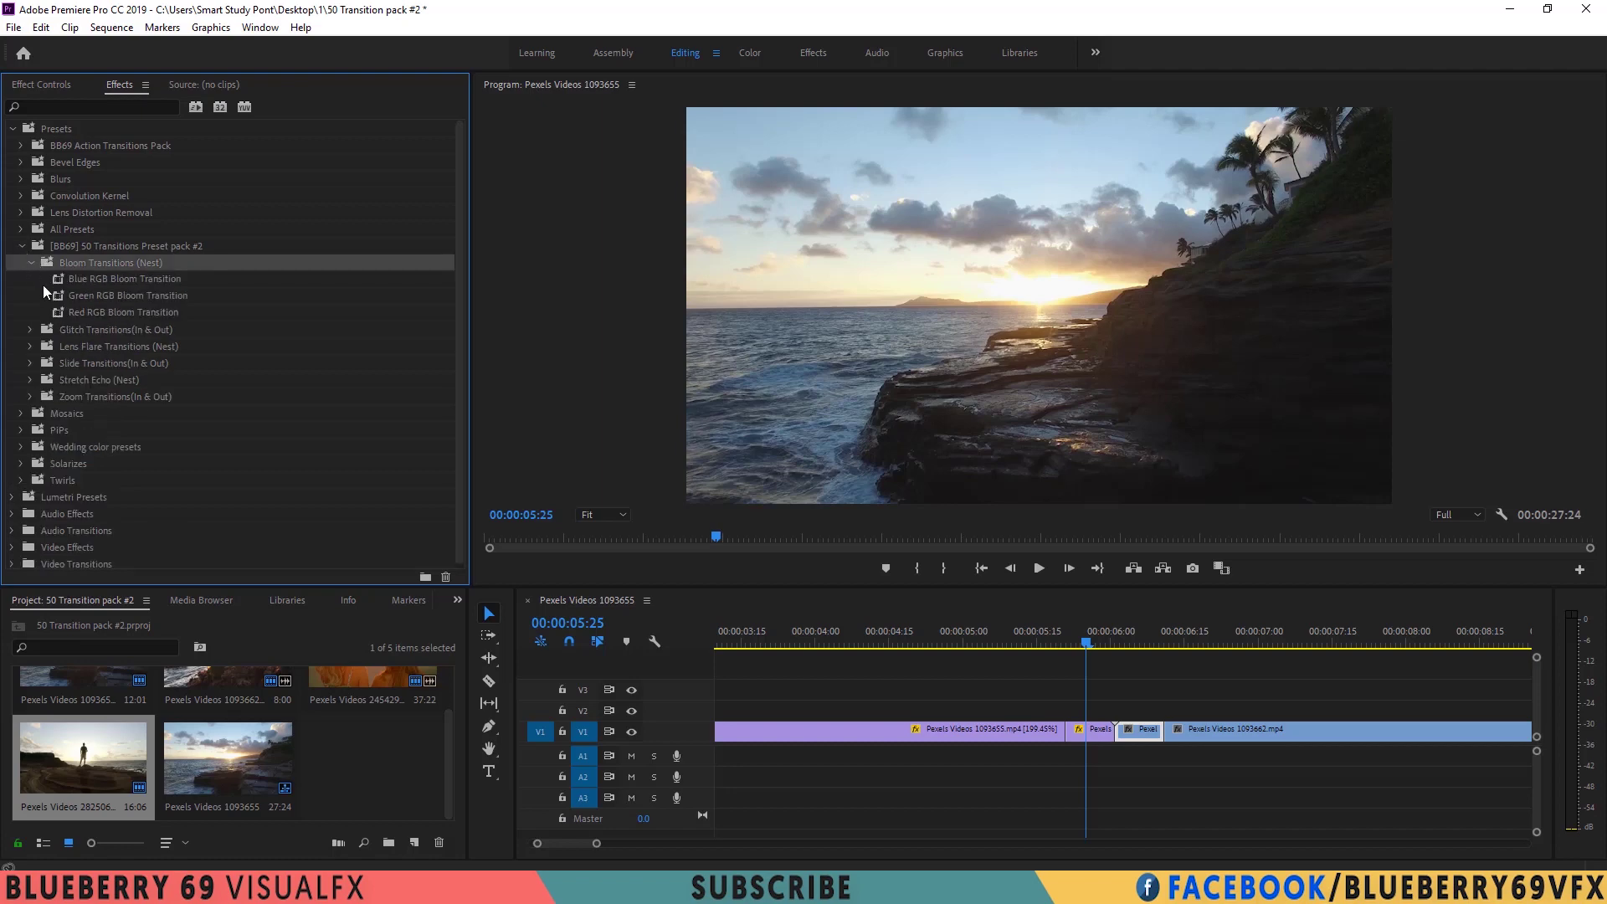
- Nest both short clips at the join as Nested Sequence 01 and pick Blue RGB Bloom Transition
{"action": "left_click_drag", "start_coordinate": [1147, 691], "coordinate": [1089, 749]}
{"action": "right_click", "coordinate": [1101, 735]}
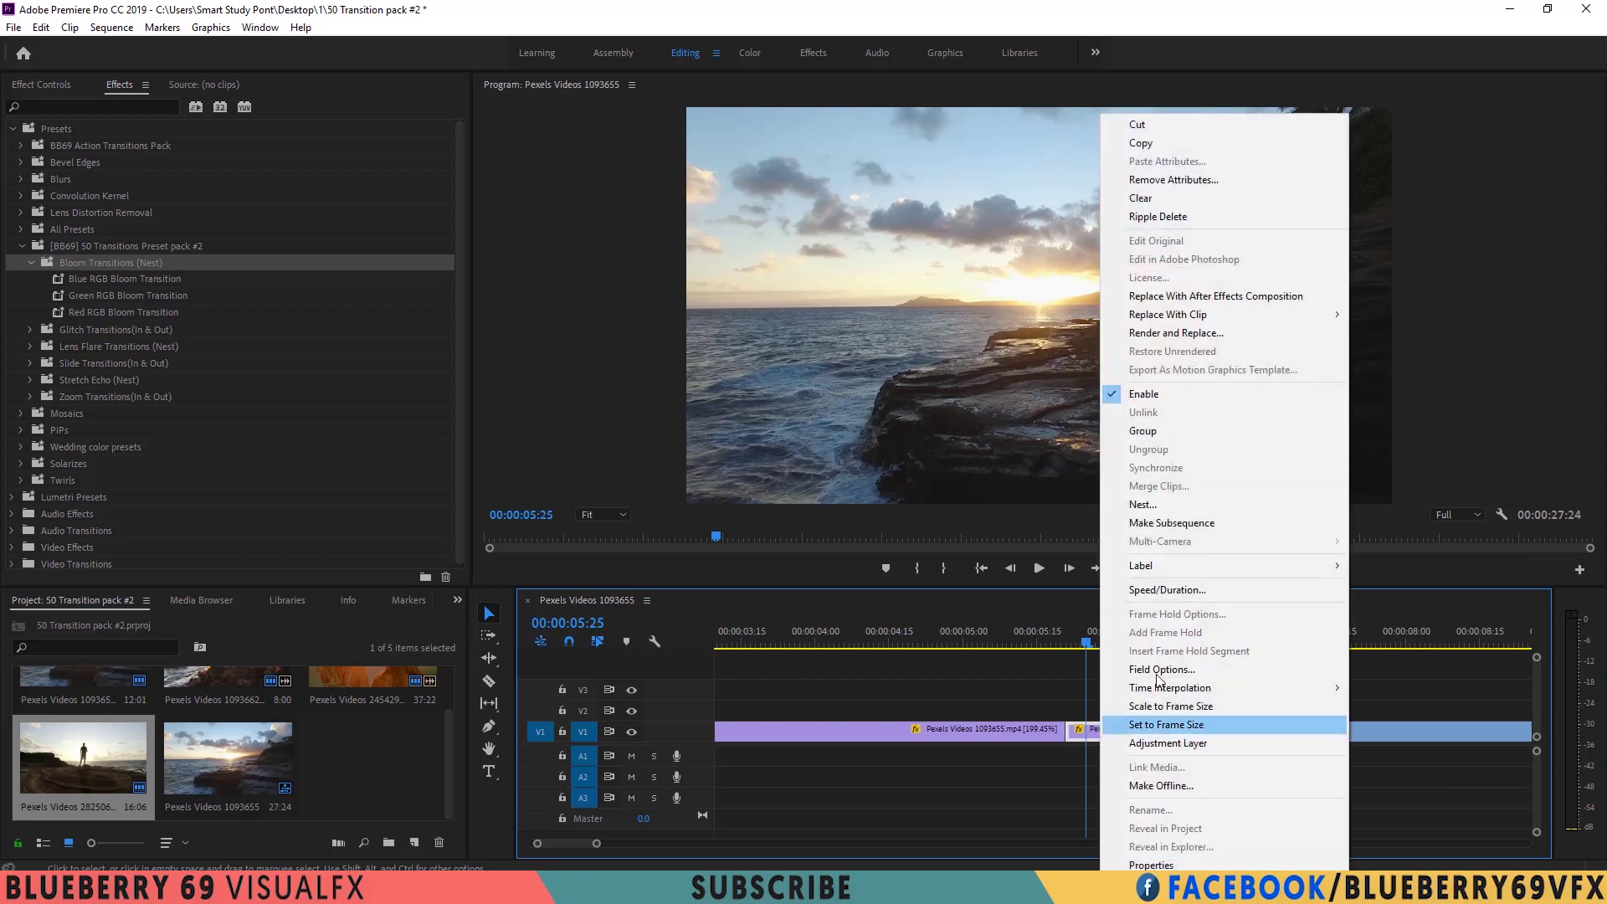
{"action": "left_click", "coordinate": [1157, 522]}
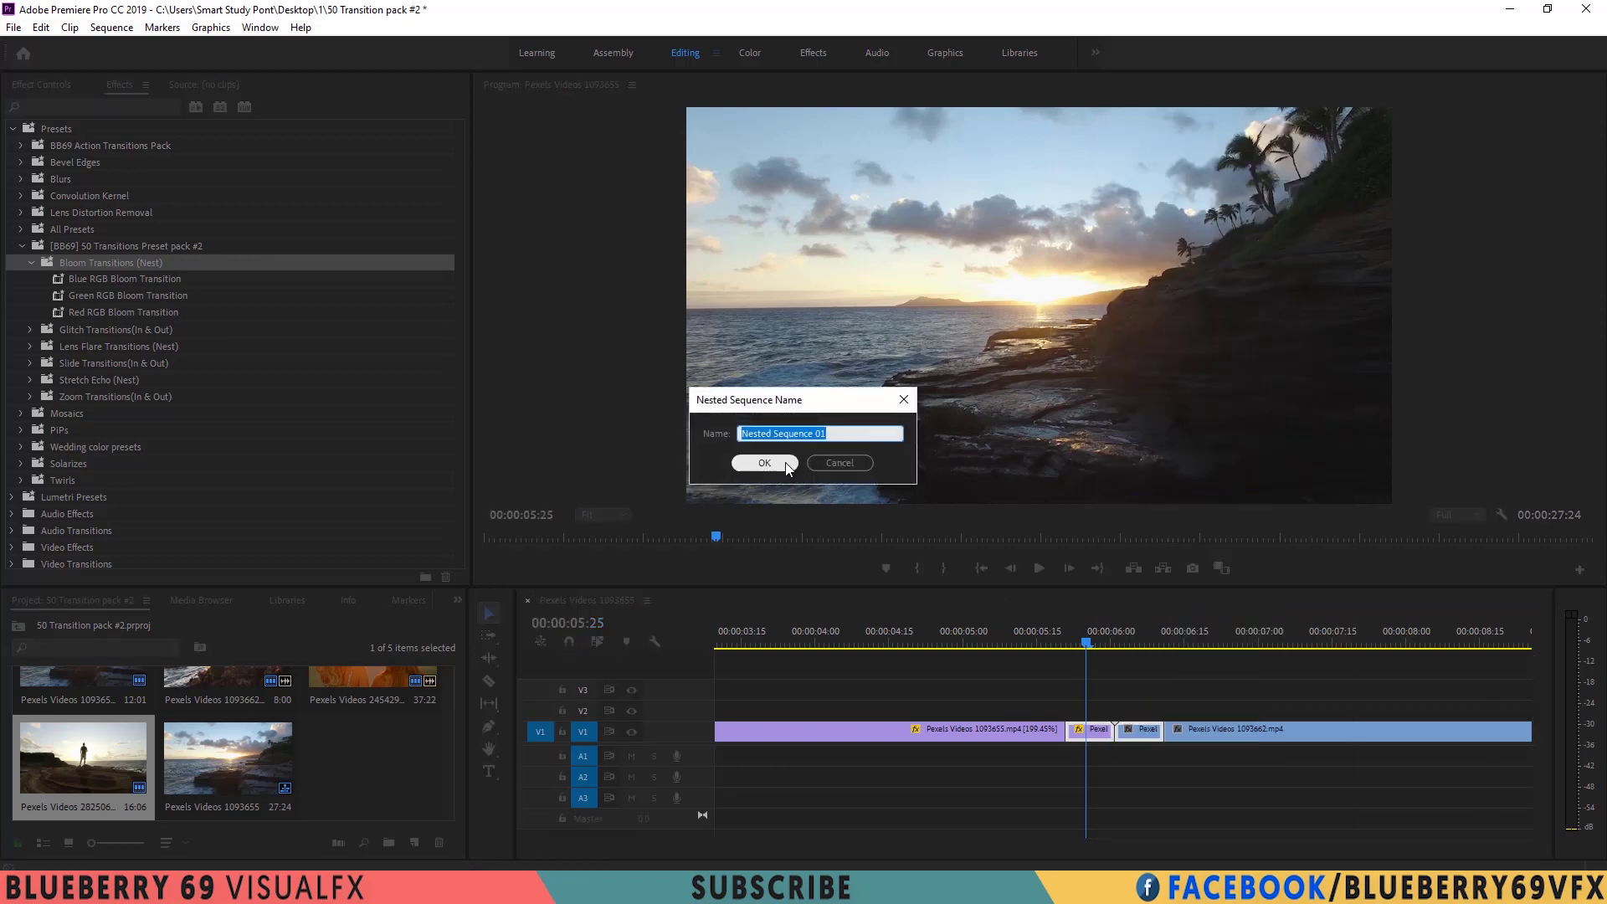
{"action": "left_click", "coordinate": [765, 463]}
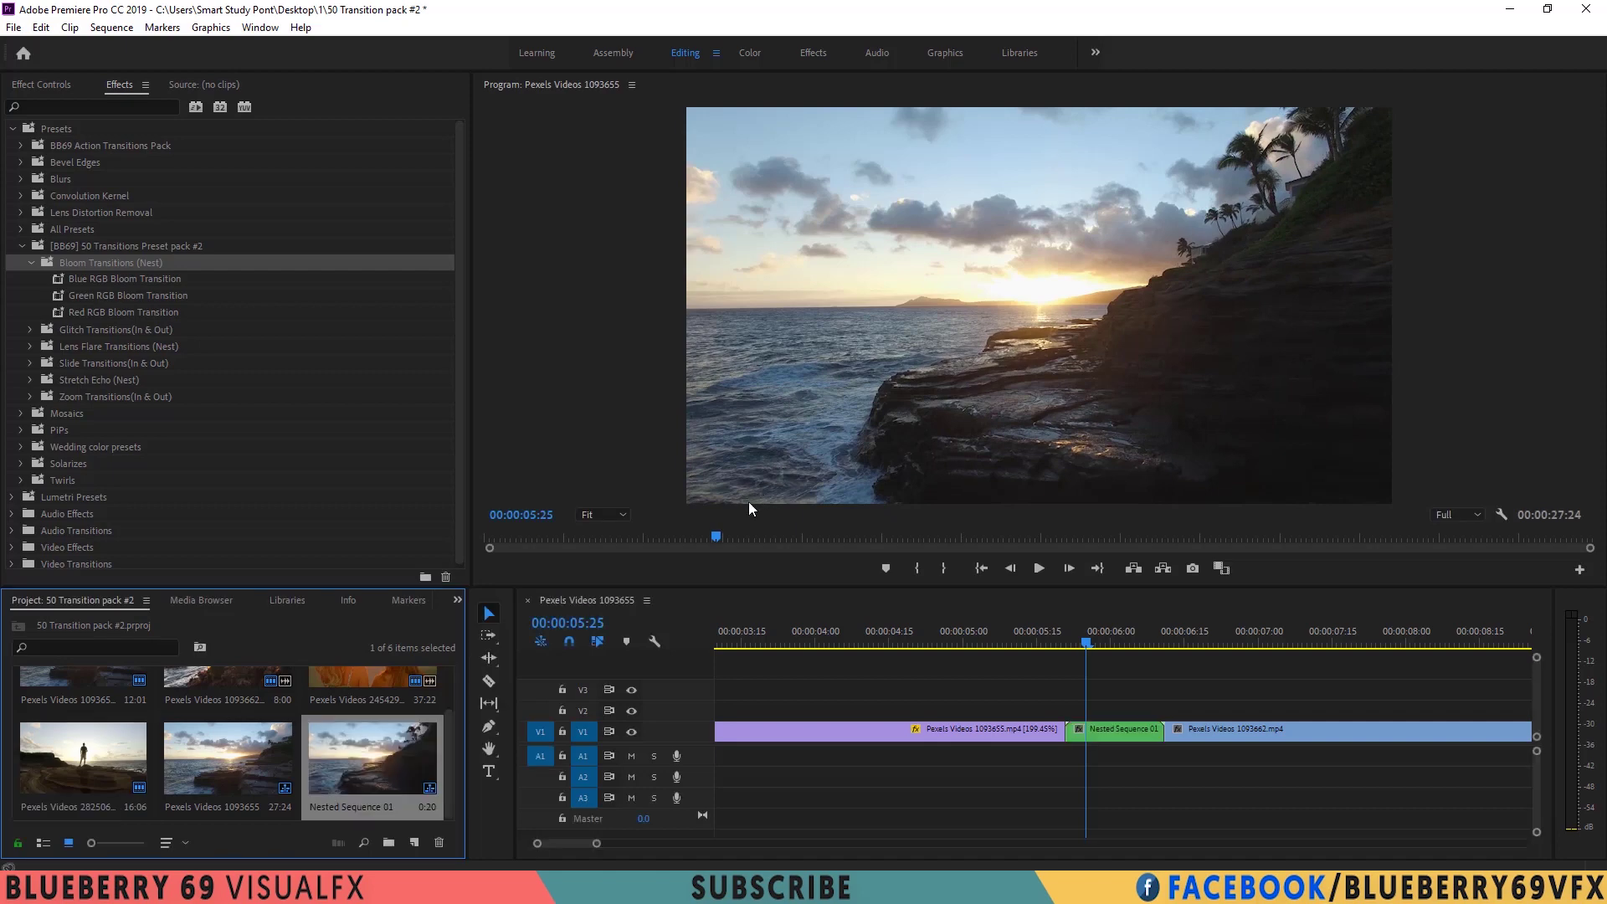
{"action": "left_click", "coordinate": [95, 281]}
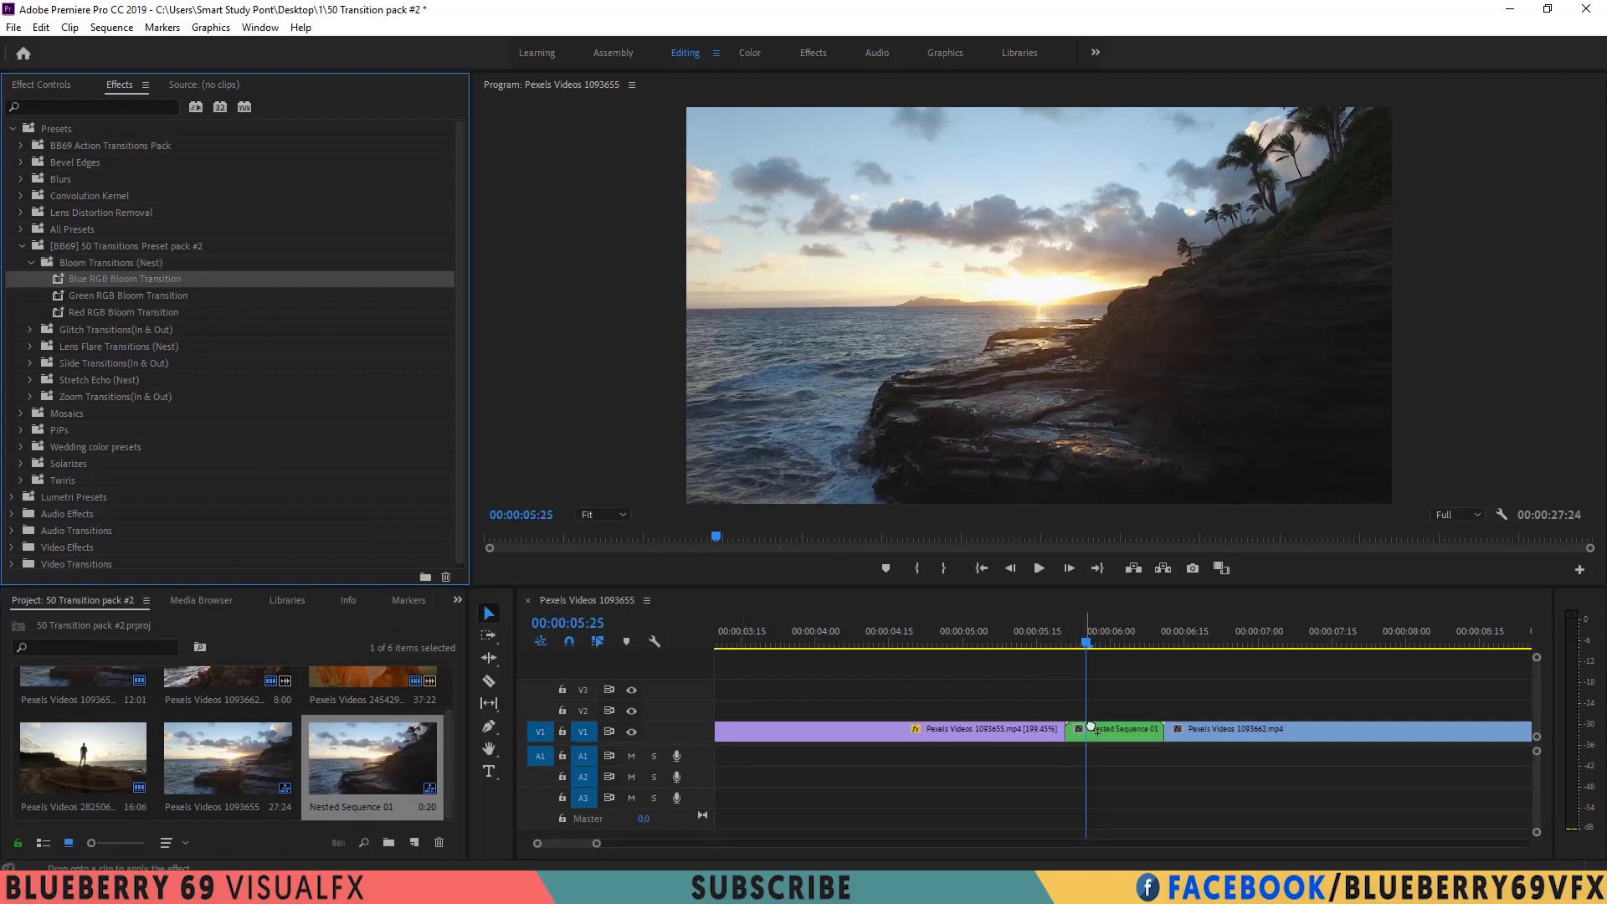
- Apply Blue RGB Bloom Transition to the nested clip and play it back
{"action": "left_click_drag", "start_coordinate": [1101, 732], "coordinate": [1101, 732]}
{"action": "left_click", "coordinate": [1069, 638]}
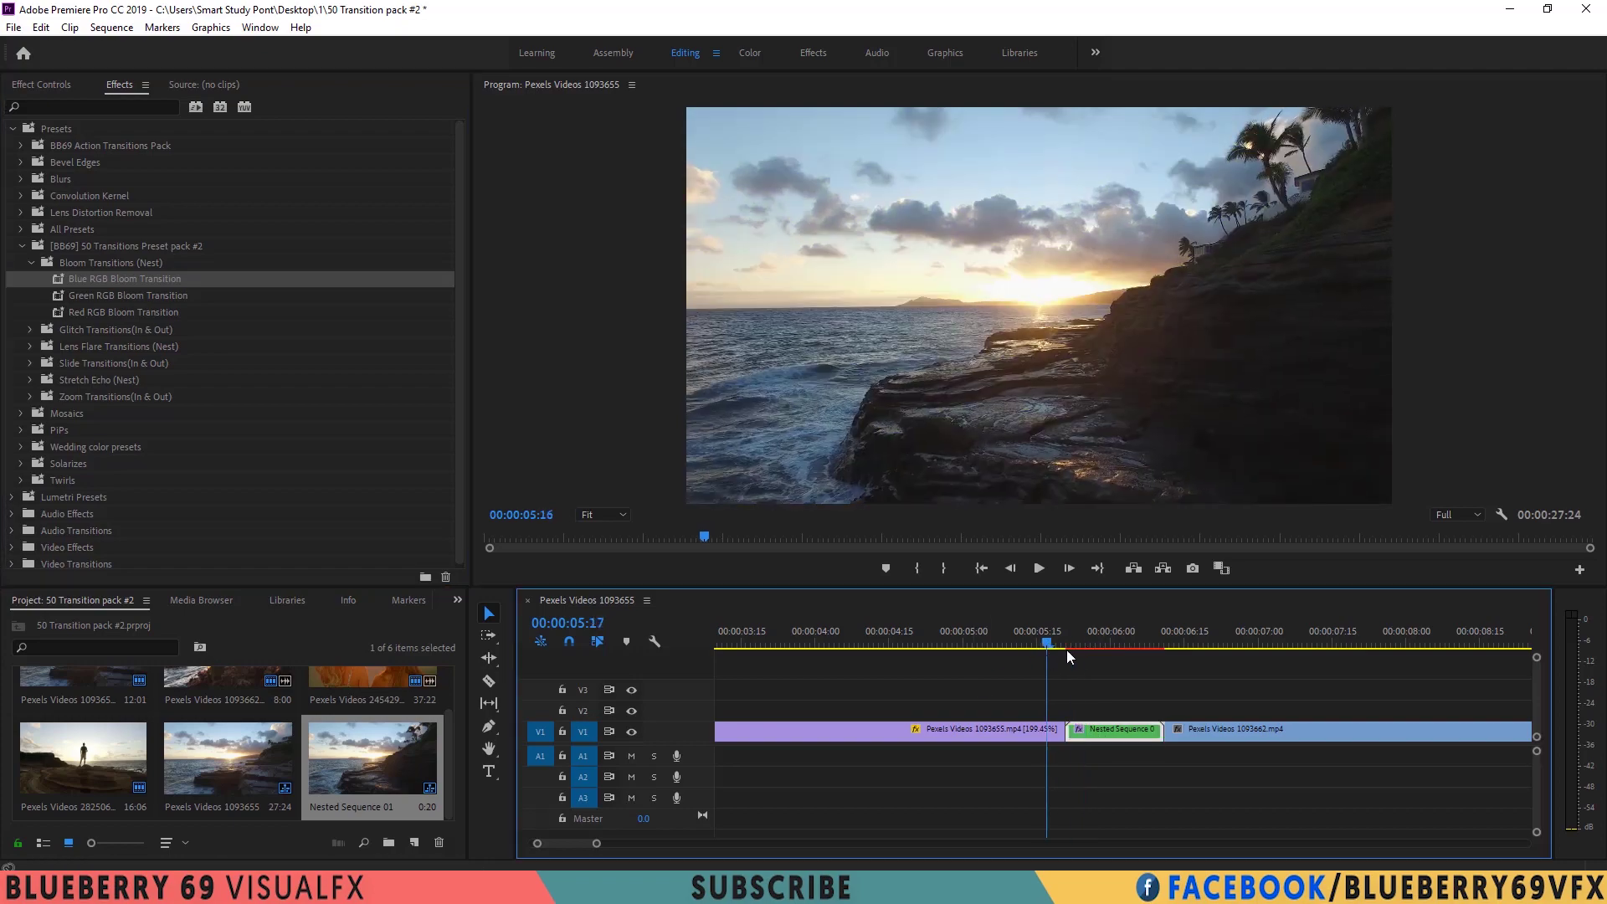
{"action": "key", "text": "space"}
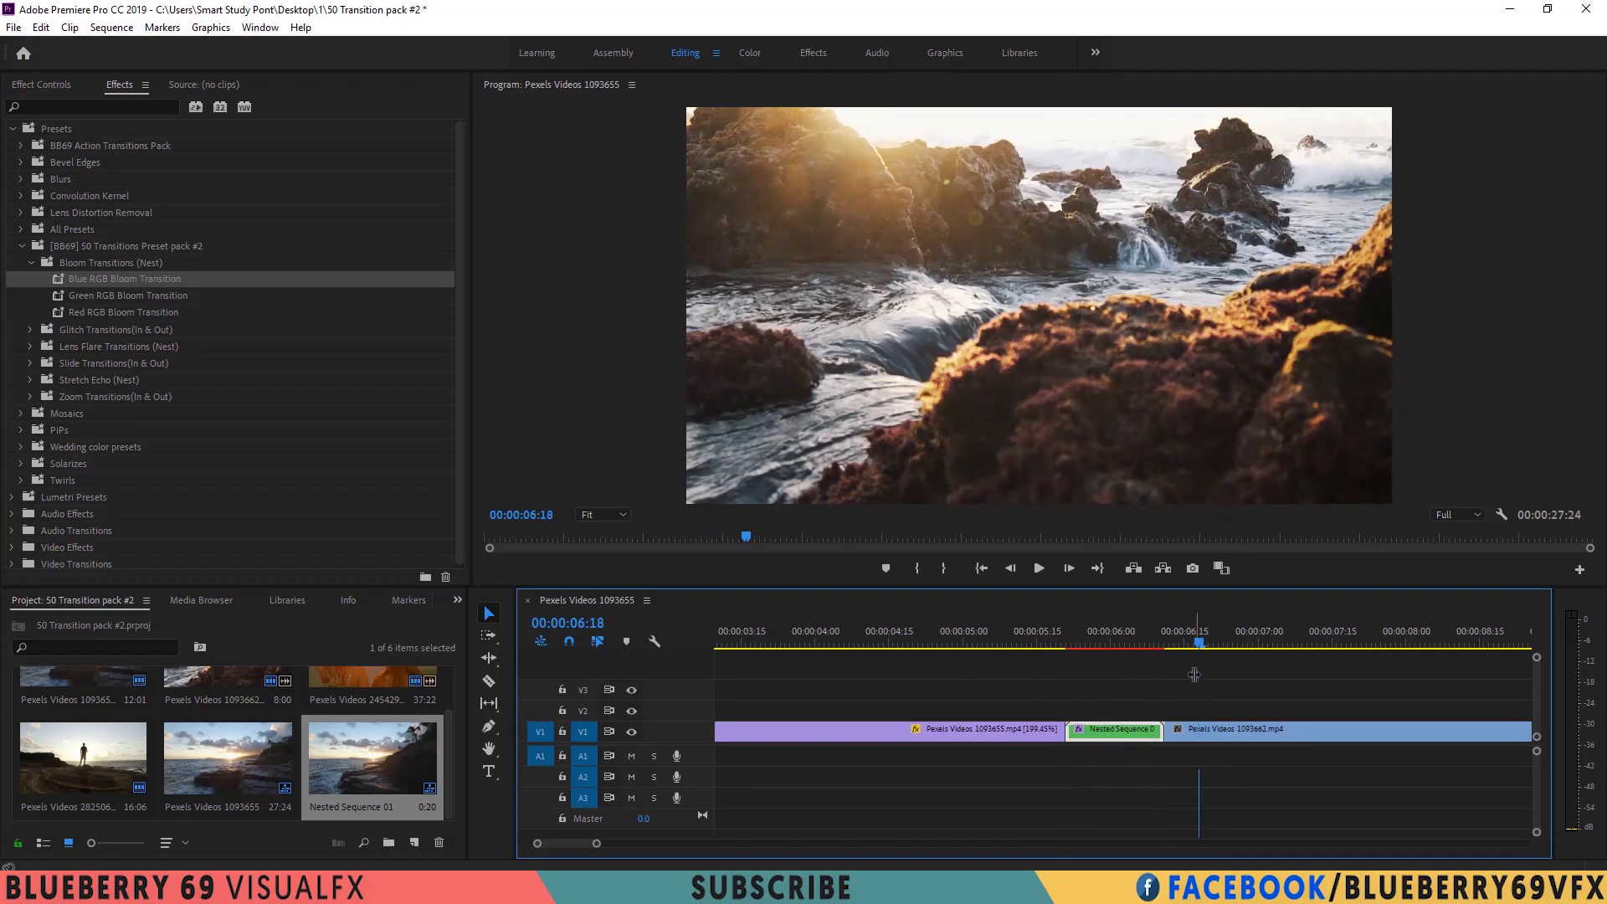
{"action": "key", "text": "space"}
- Apply RGB Stretch Down from Stretch Echo (Nest) to the nested clip and preview near the join
{"action": "left_click", "coordinate": [41, 85]}
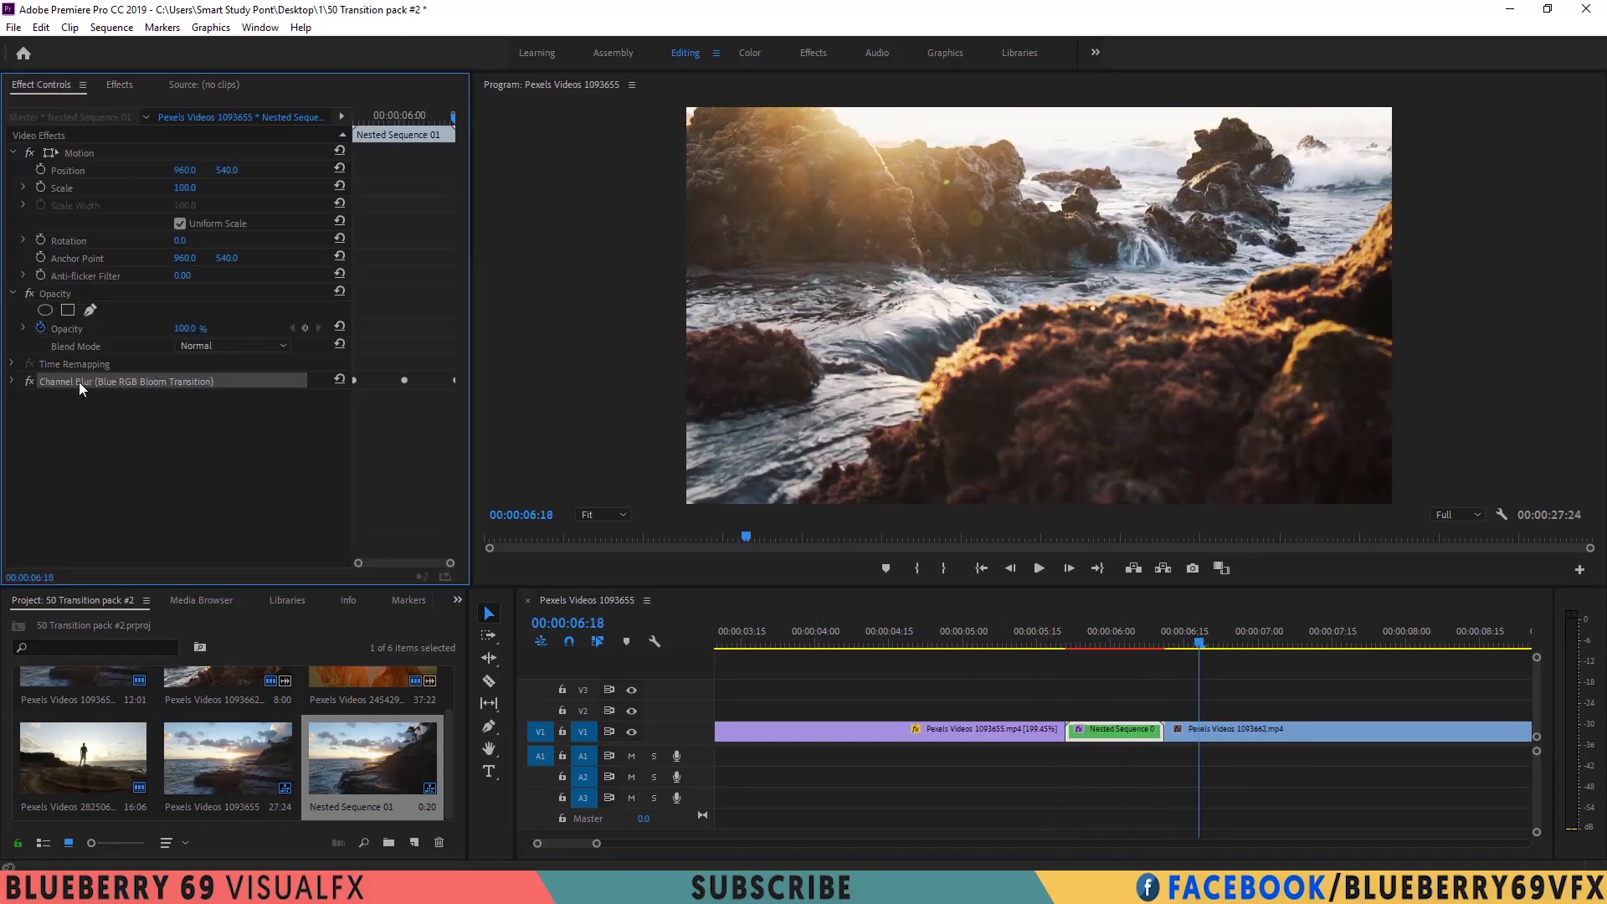
{"action": "key", "text": "shift+7"}
{"action": "left_click_drag", "start_coordinate": [1200, 643], "coordinate": [1110, 643]}
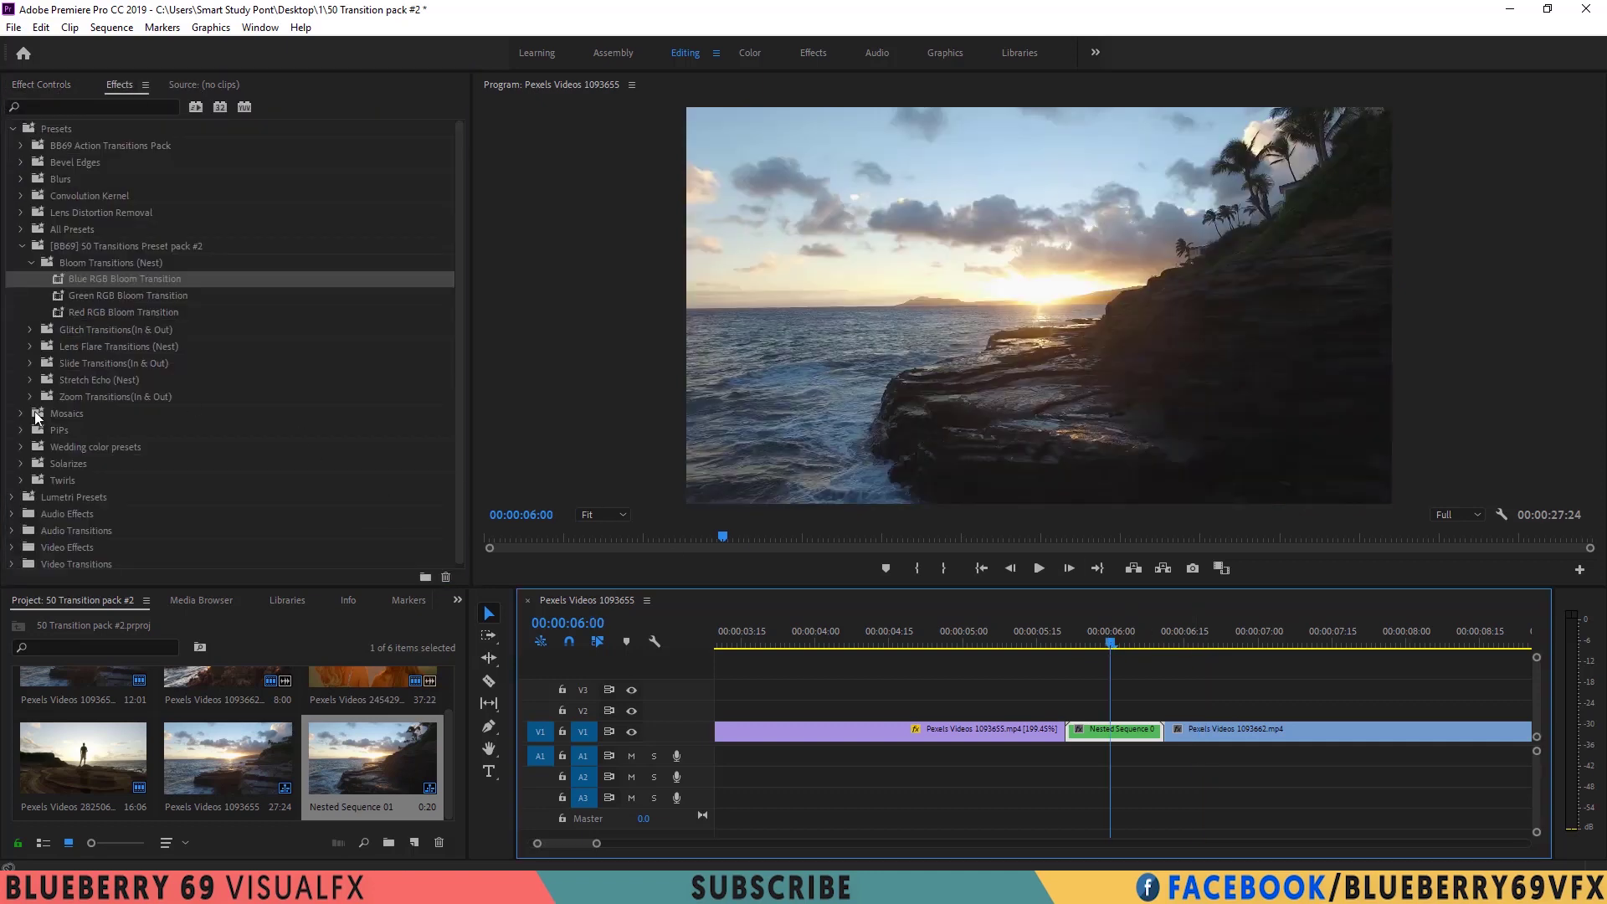
{"action": "left_click", "coordinate": [31, 381]}
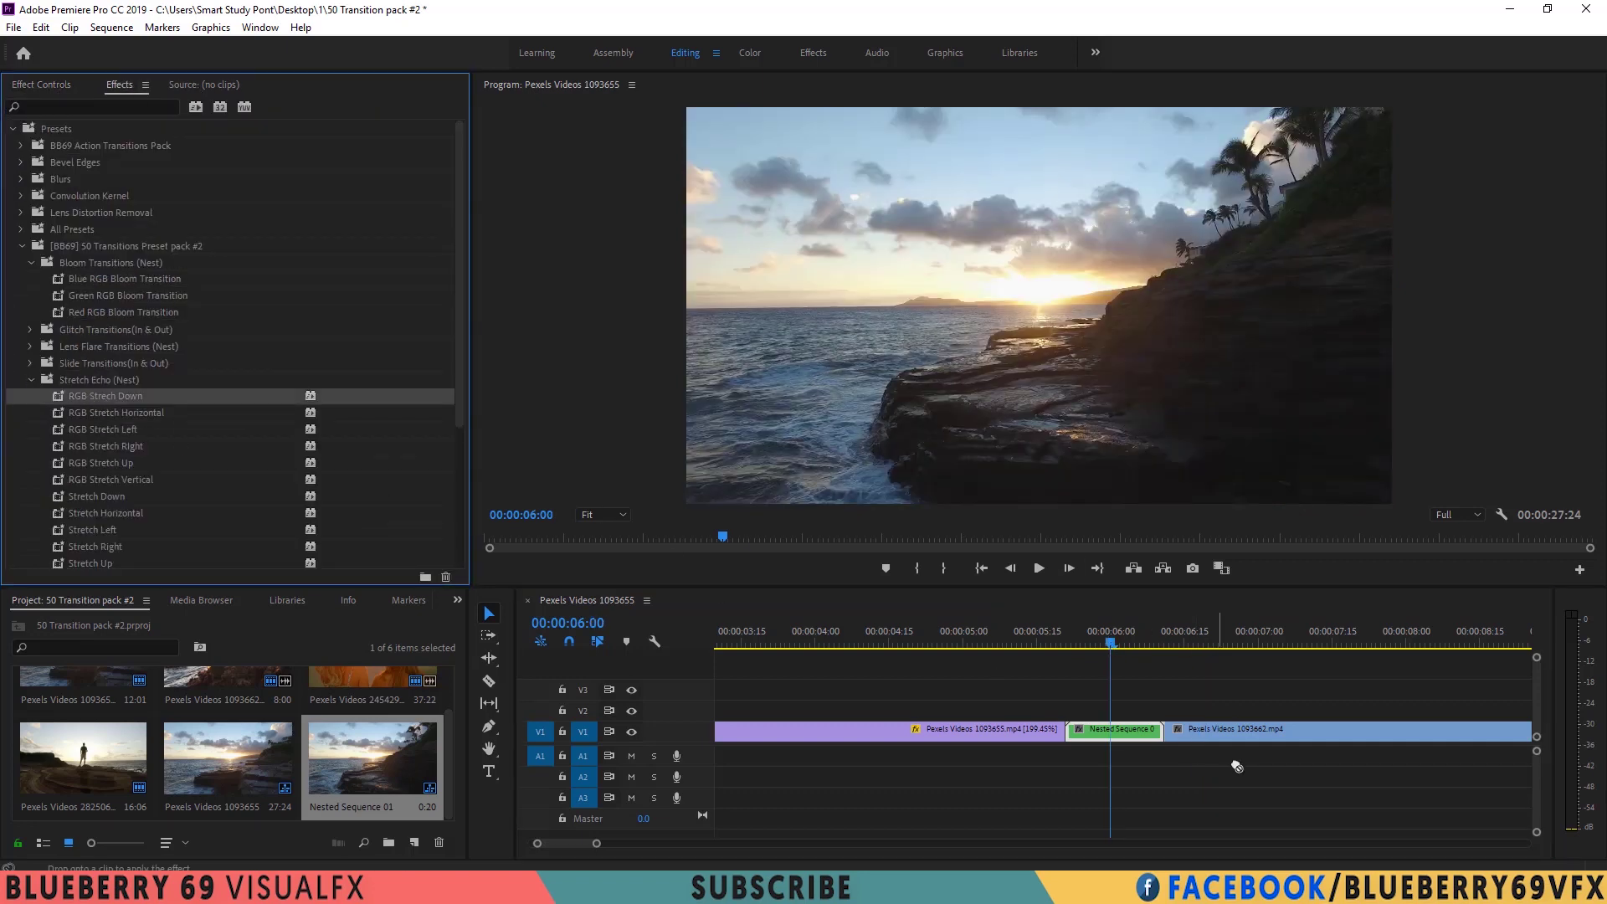
{"action": "left_click_drag", "start_coordinate": [1236, 767], "coordinate": [1113, 731]}
{"action": "left_click_drag", "start_coordinate": [1114, 646], "coordinate": [1055, 662]}
- Delete the Crop, Fast Blur and duplicate VR Chromatic Aberrations effects from the nested clip
{"action": "left_click", "coordinate": [42, 85]}
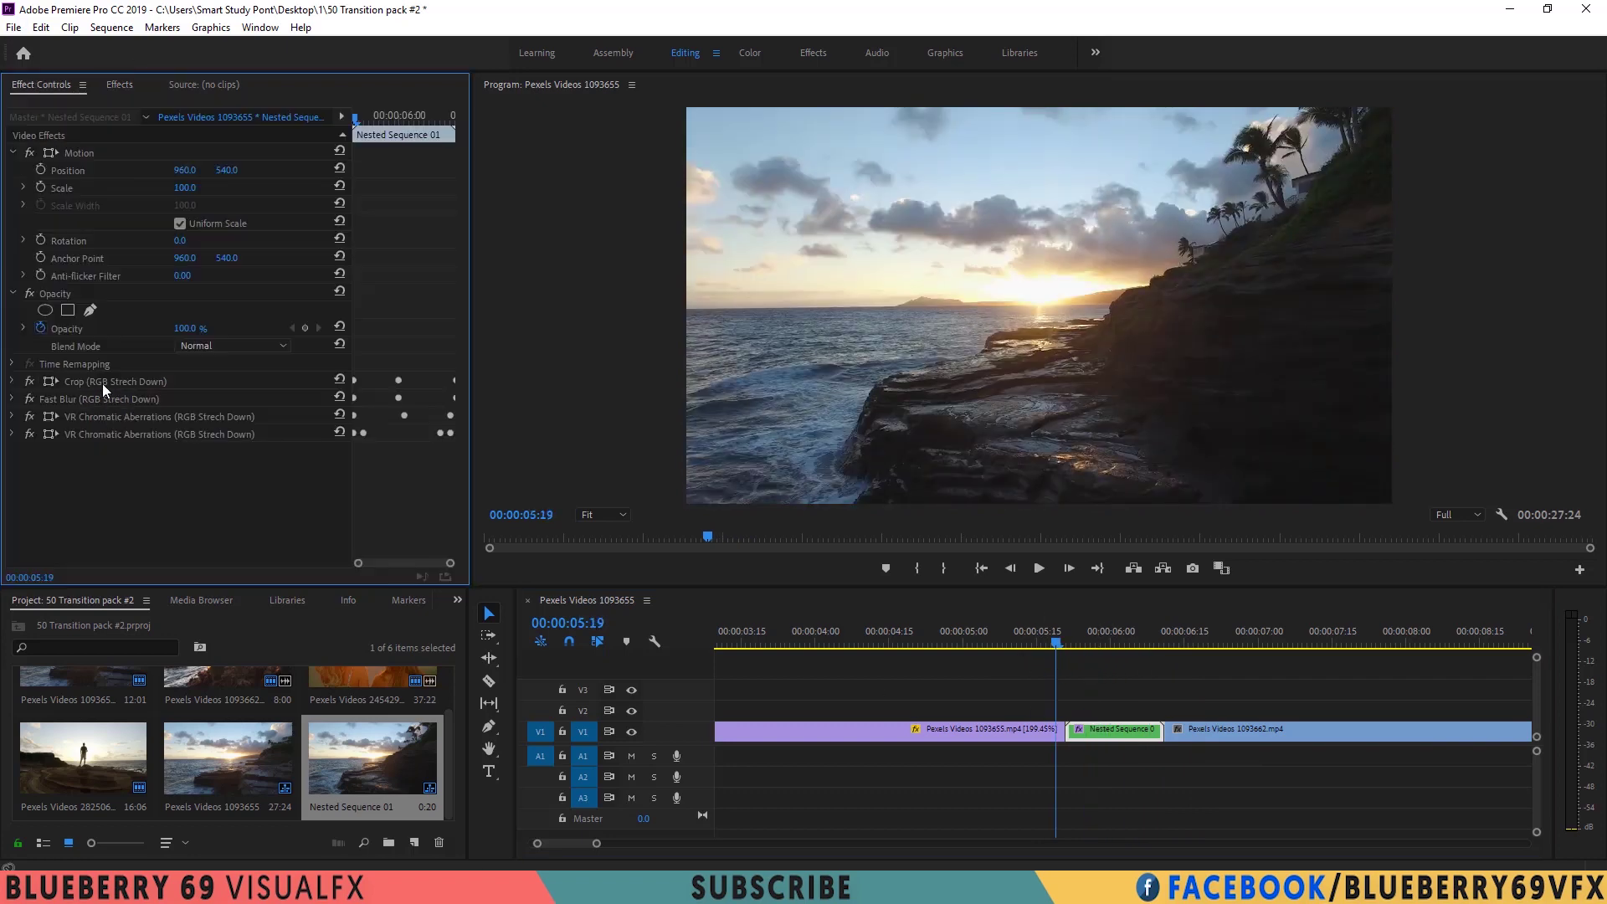
{"action": "left_click", "coordinate": [103, 384]}
{"action": "left_click", "coordinate": [100, 404], "text": "shift"}
{"action": "key", "text": "Delete"}
{"action": "left_click", "coordinate": [110, 384]}
{"action": "key", "text": "Delete"}
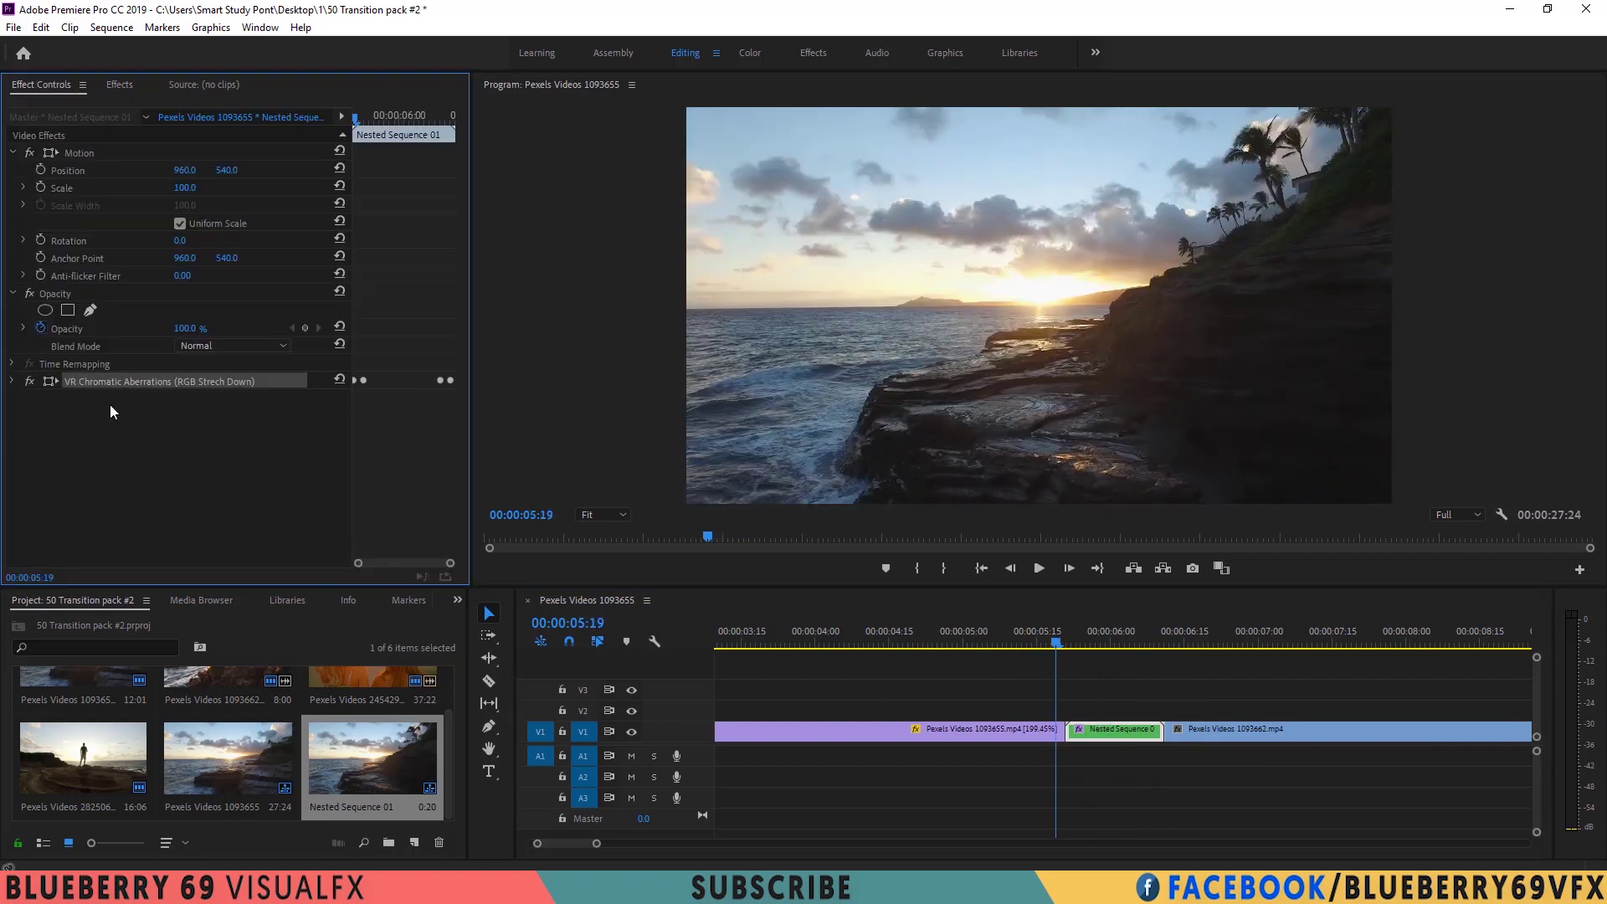
- Apply Lens Flare Transition 01 from Lens Flare Transitions (Nest) to the nested clip
{"action": "left_click", "coordinate": [120, 85]}
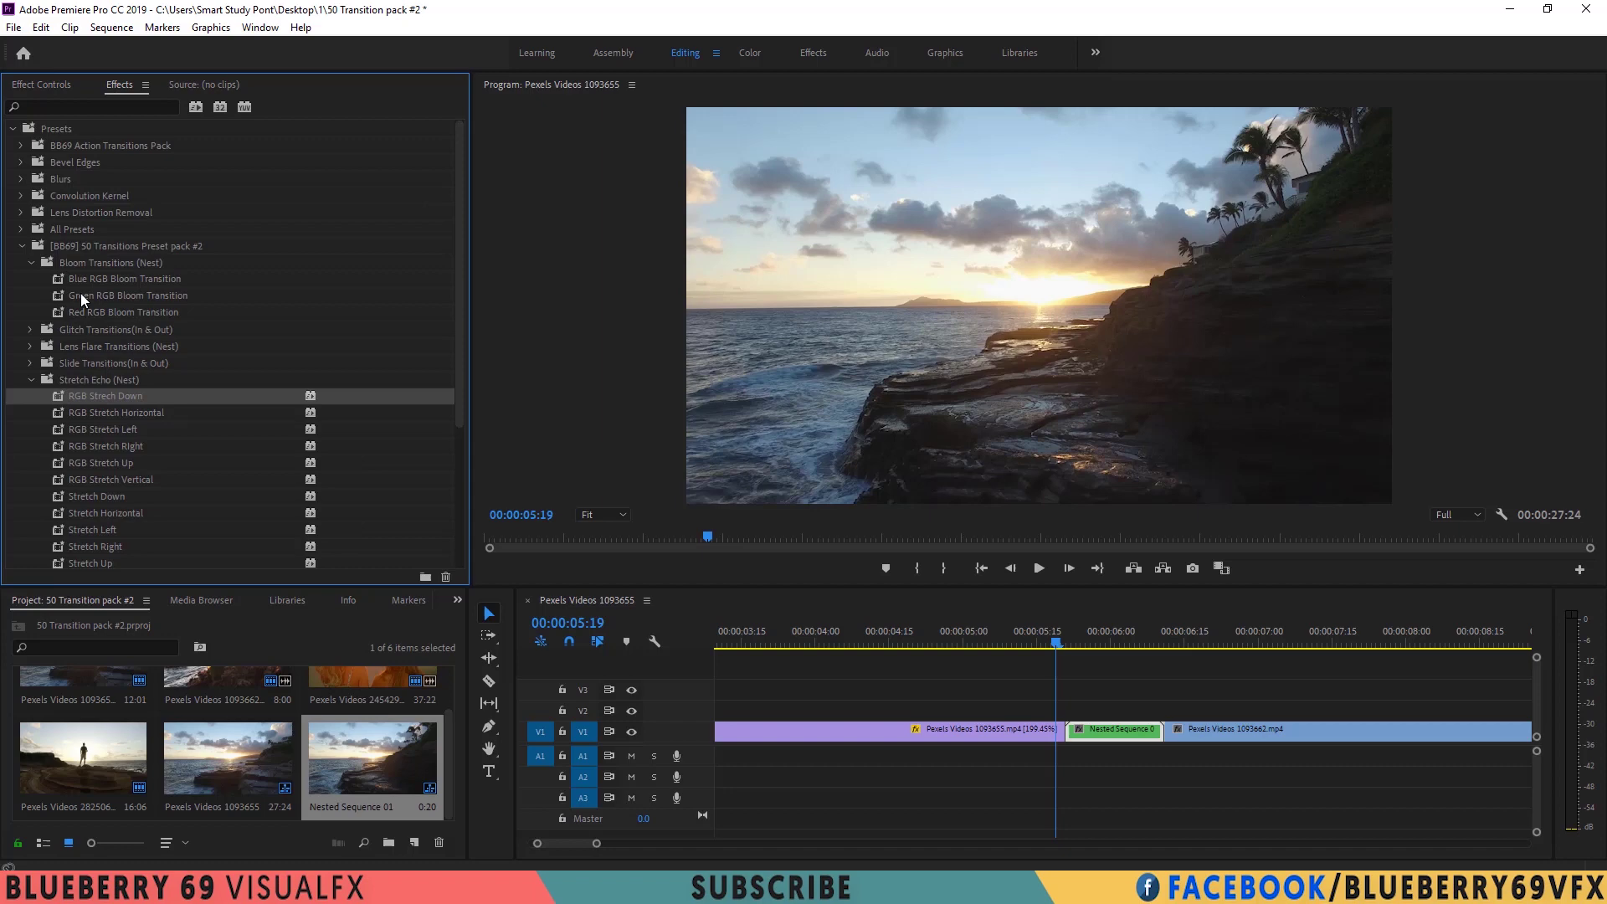
{"action": "left_click", "coordinate": [30, 380]}
{"action": "left_click", "coordinate": [31, 263]}
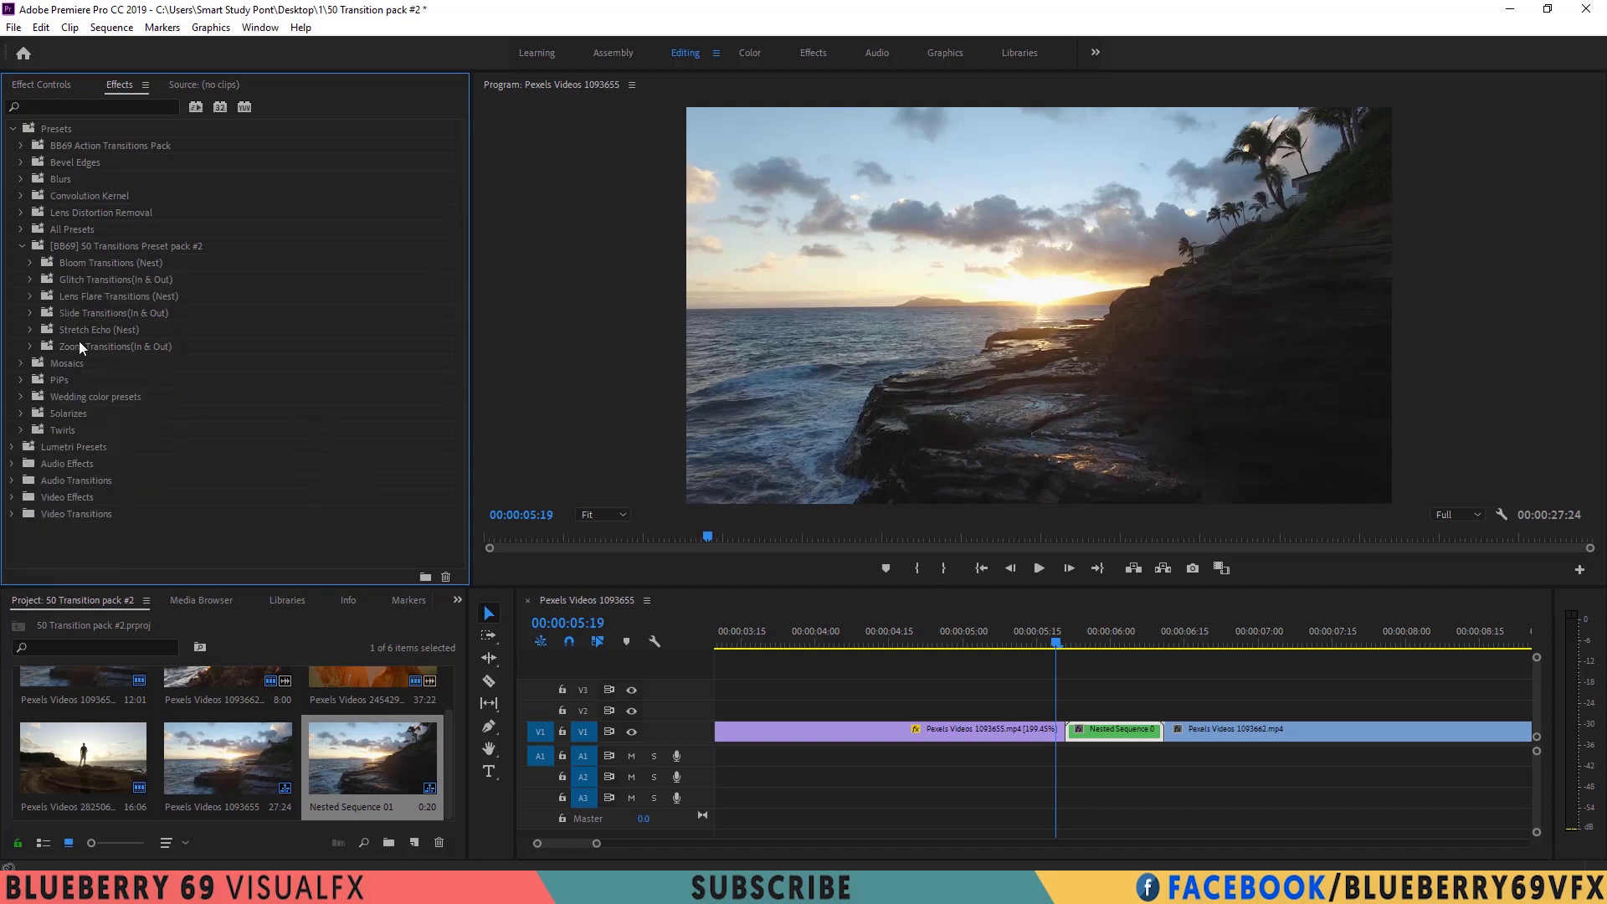
{"action": "left_click", "coordinate": [31, 296]}
{"action": "left_click_drag", "start_coordinate": [117, 312], "coordinate": [1115, 729]}
{"action": "left_click", "coordinate": [1128, 647]}
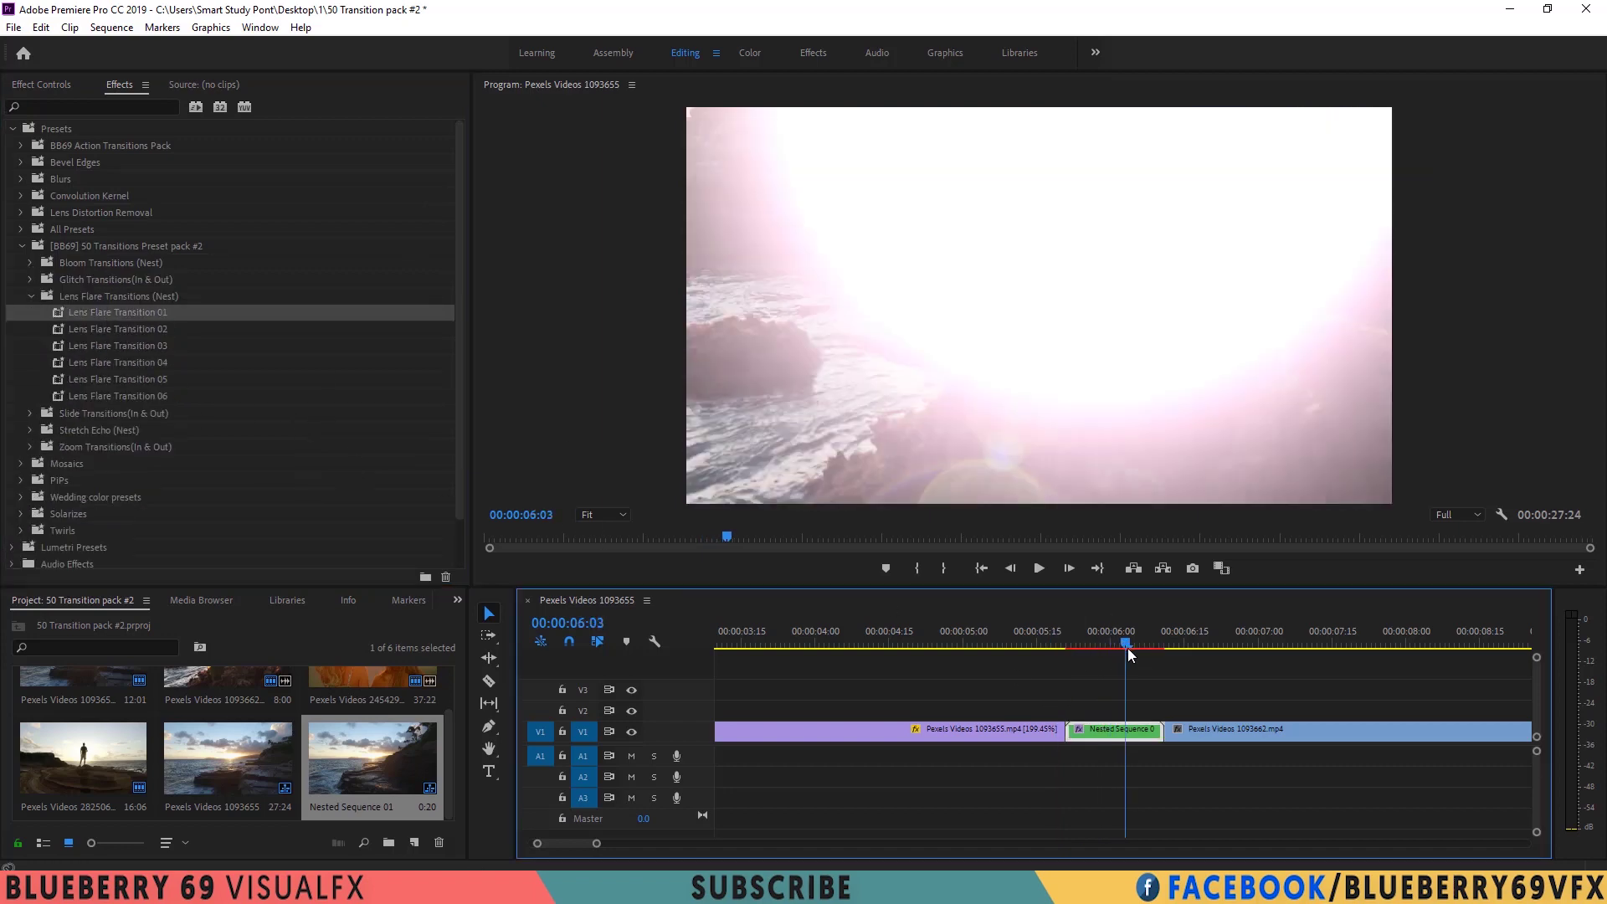
{"action": "left_click_drag", "start_coordinate": [1127, 648], "coordinate": [1068, 683]}
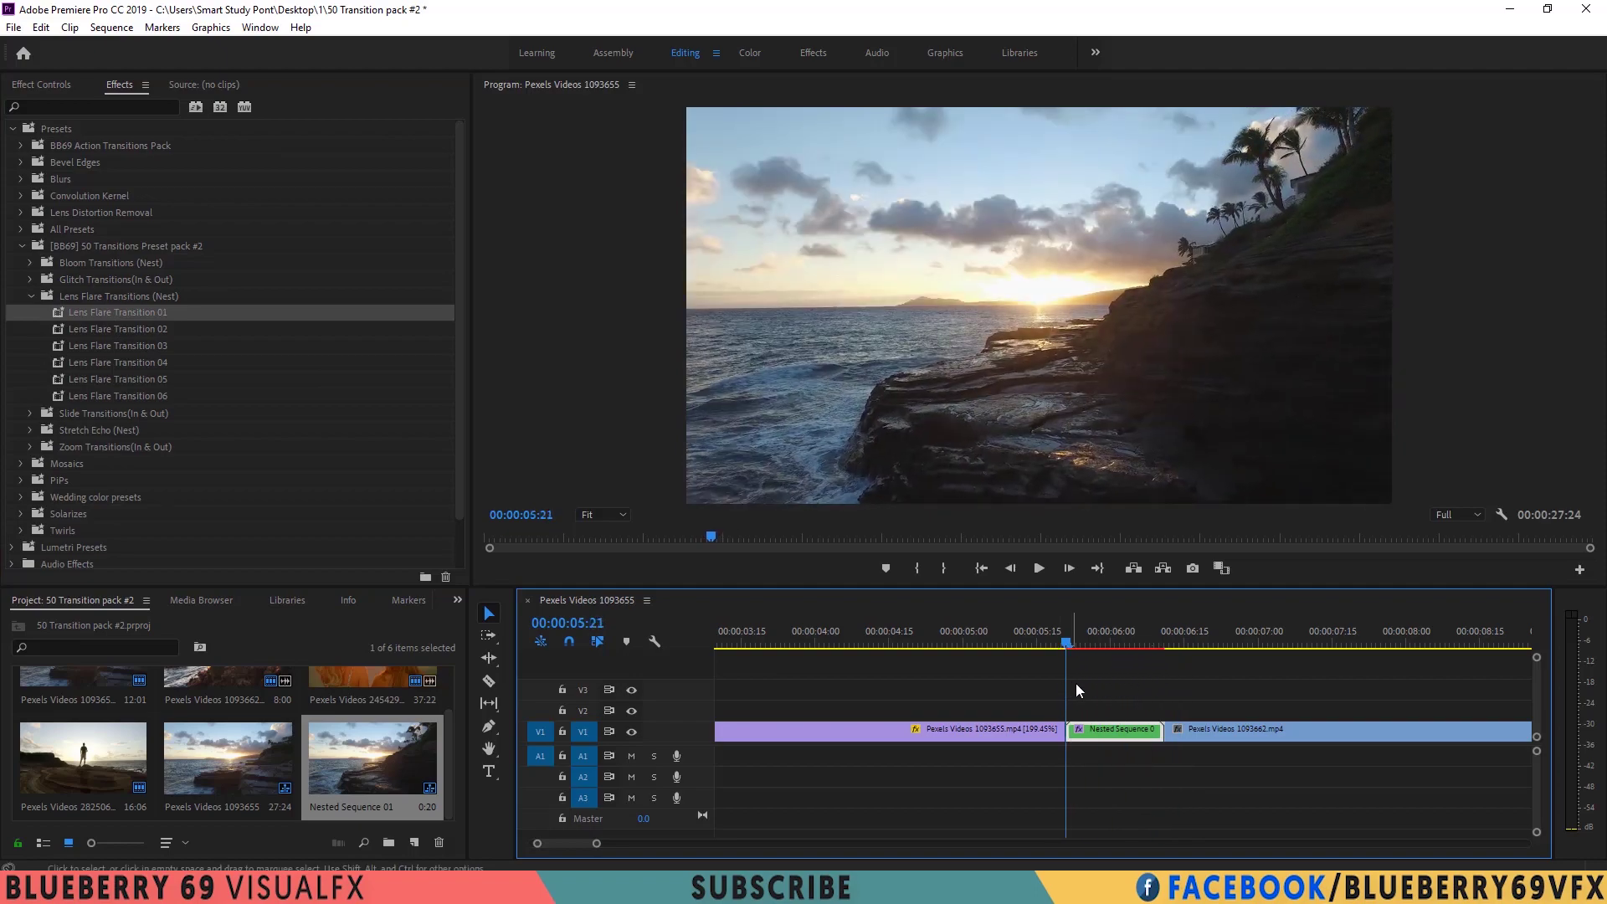